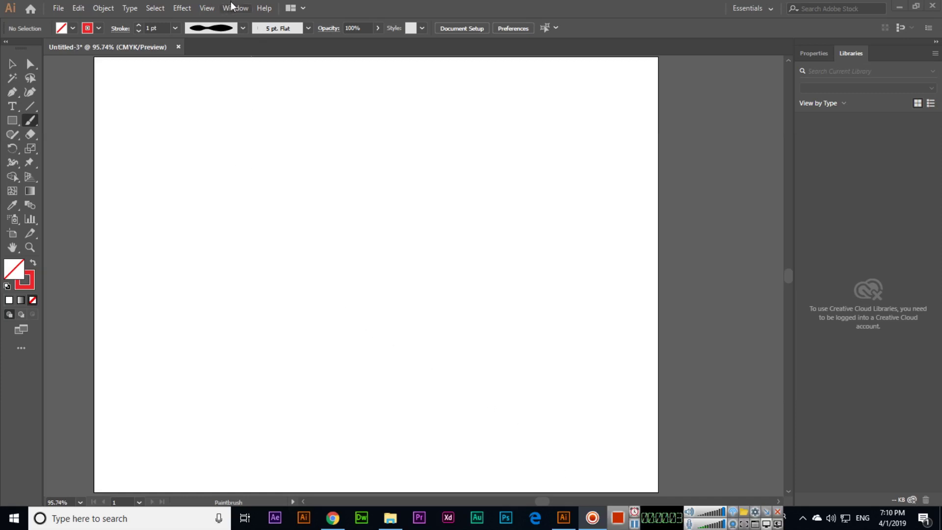
Show the Brushes panel from the Window menu, move it right of the artboard and lengthen it.
click(234, 8)
click(318, 203)
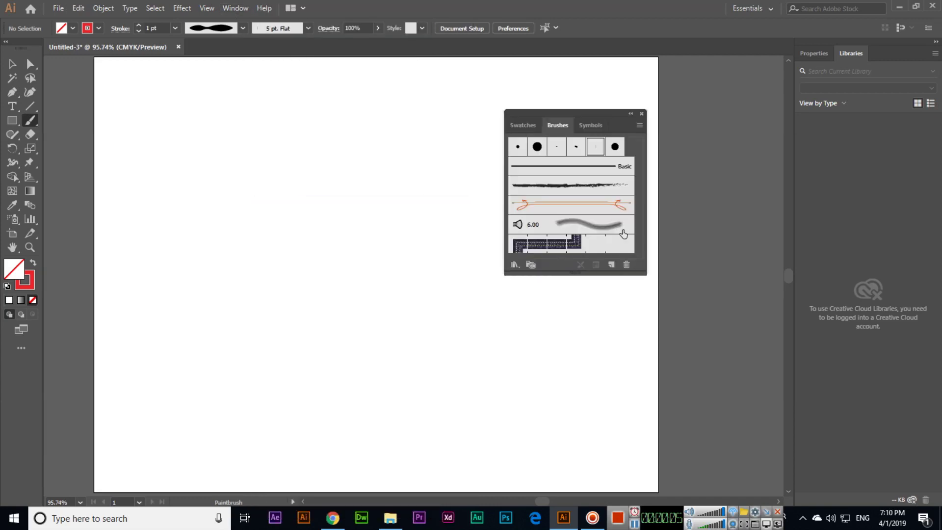
mouse_move(552, 114)
mouse_down()
mouse_move(700, 130)
mouse_move(693, 149)
mouse_up()
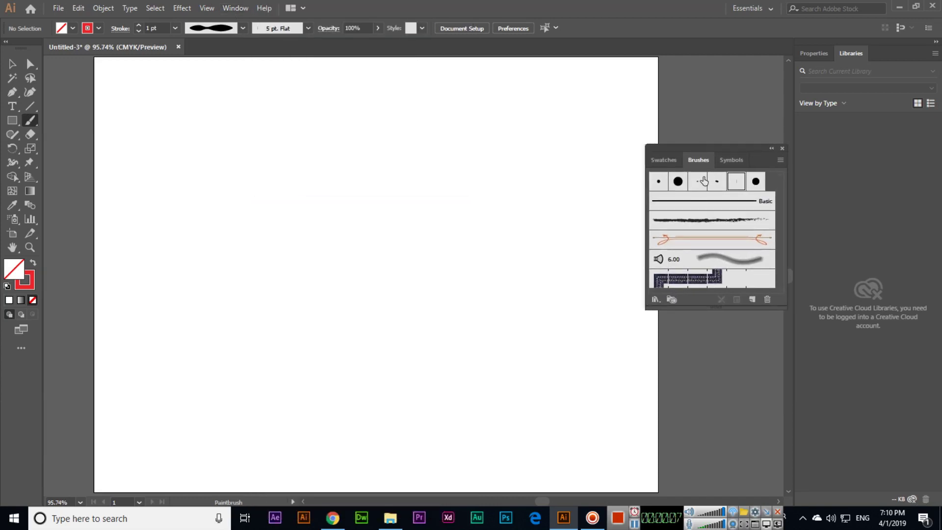
drag(716, 309, 717, 330)
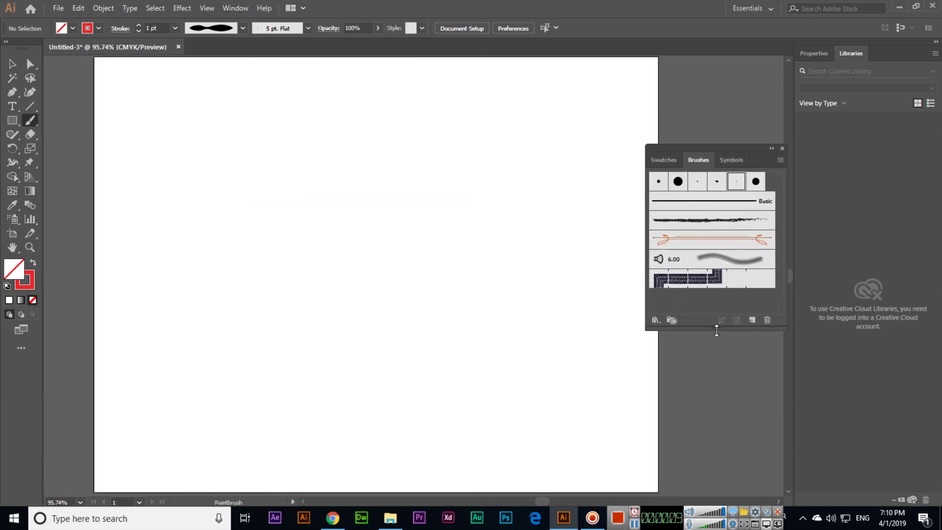
Make the charcoal brush the active Paintbrush brush, then undo a test stroke.
click(34, 120)
click(301, 29)
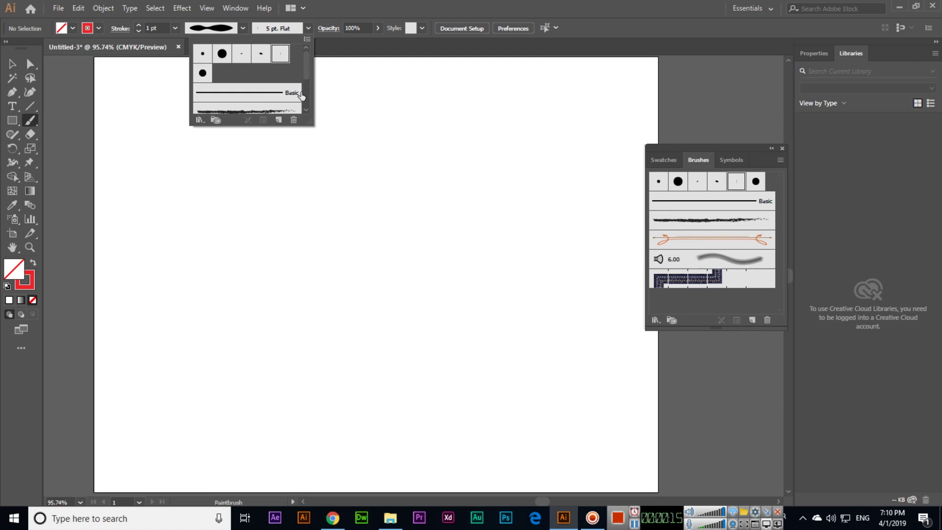
click(712, 222)
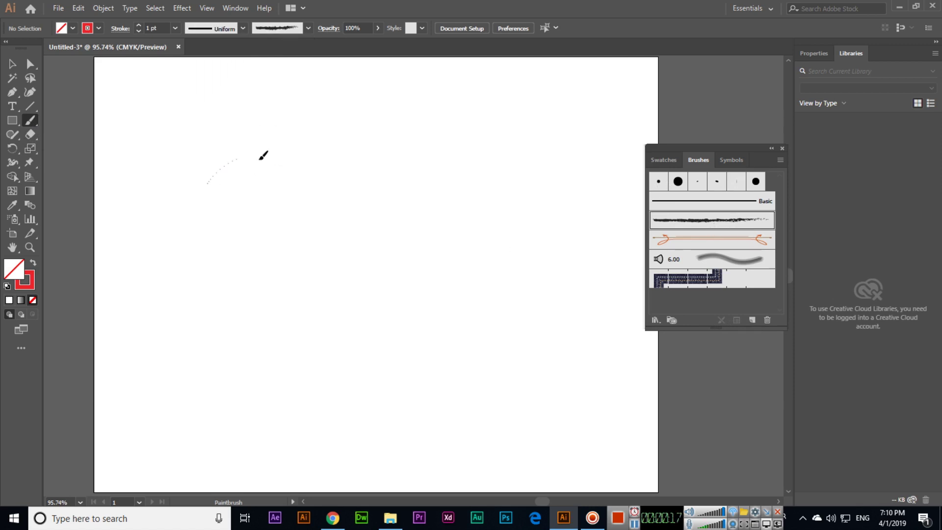
drag(260, 159, 365, 186)
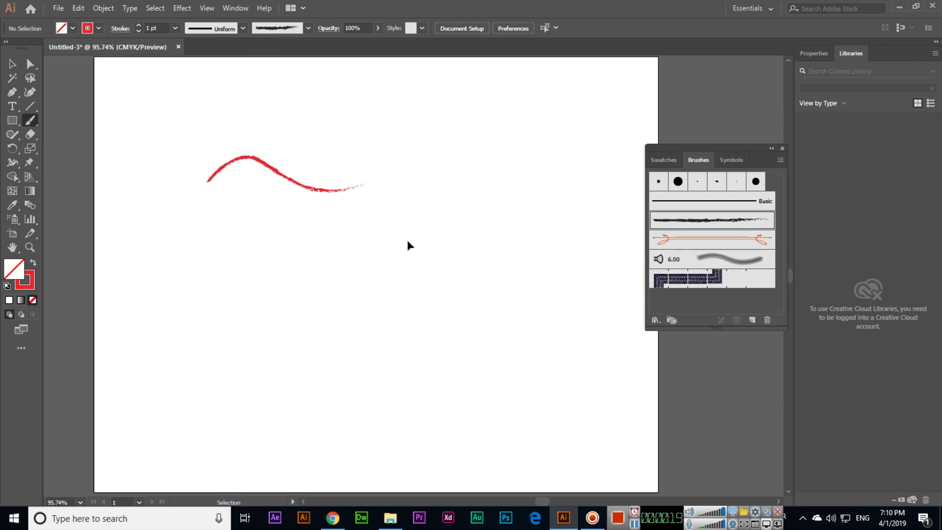
key(ctrl+z)
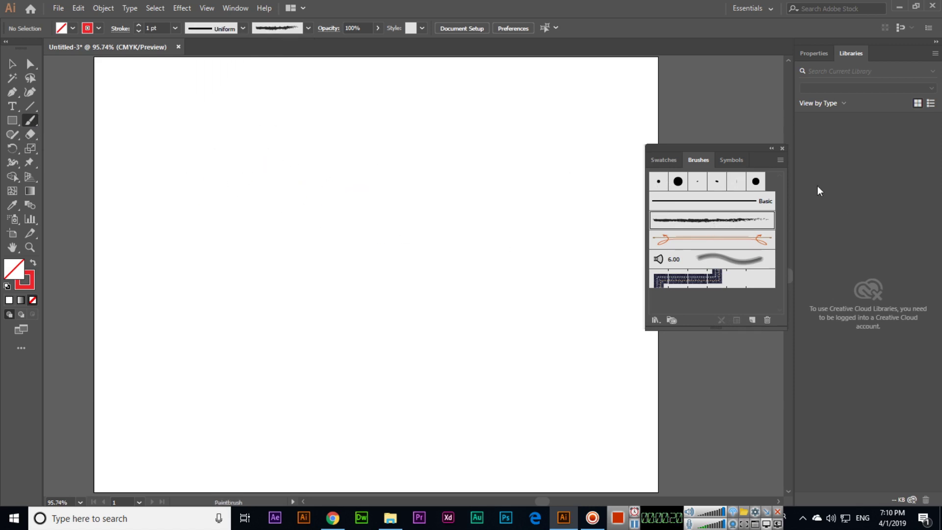
Load the Arrows_Special library, place it beside Brushes and lengthen it to show more arrows.
click(781, 161)
mouse_move(819, 374)
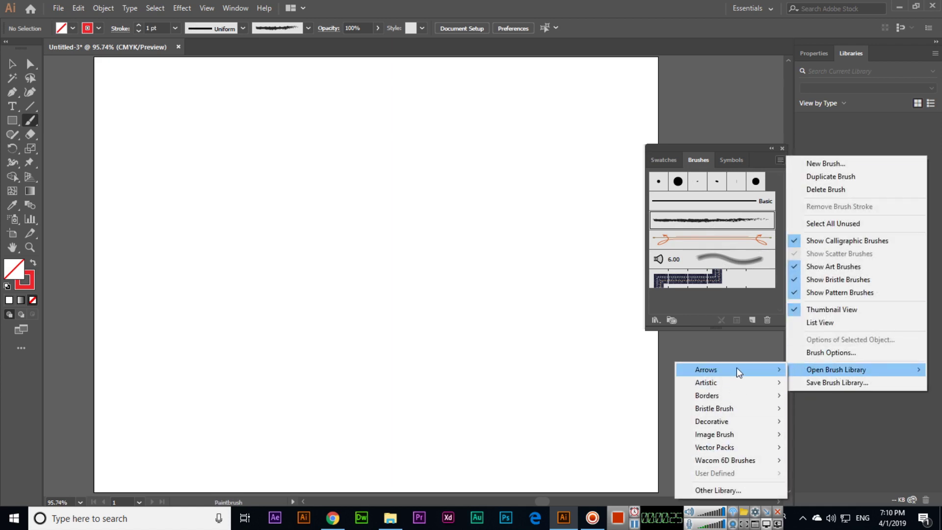
mouse_move(725, 373)
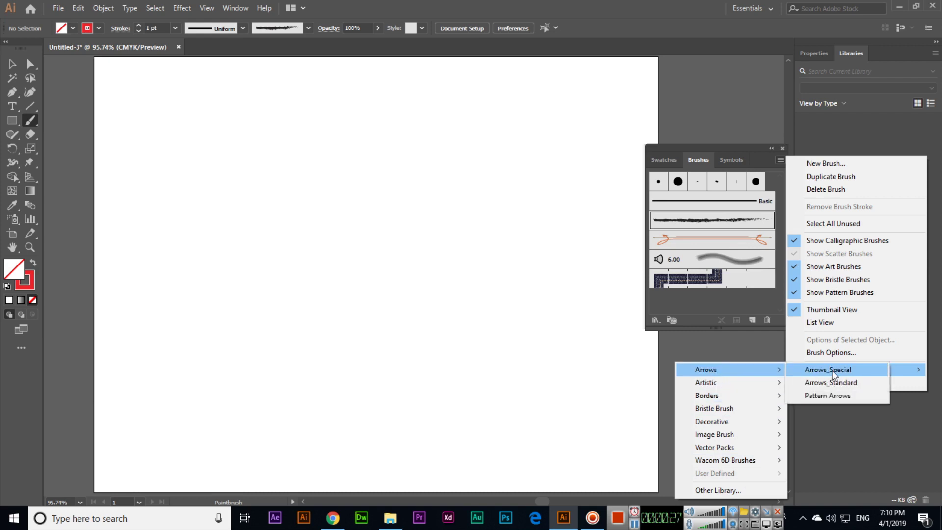
click(833, 370)
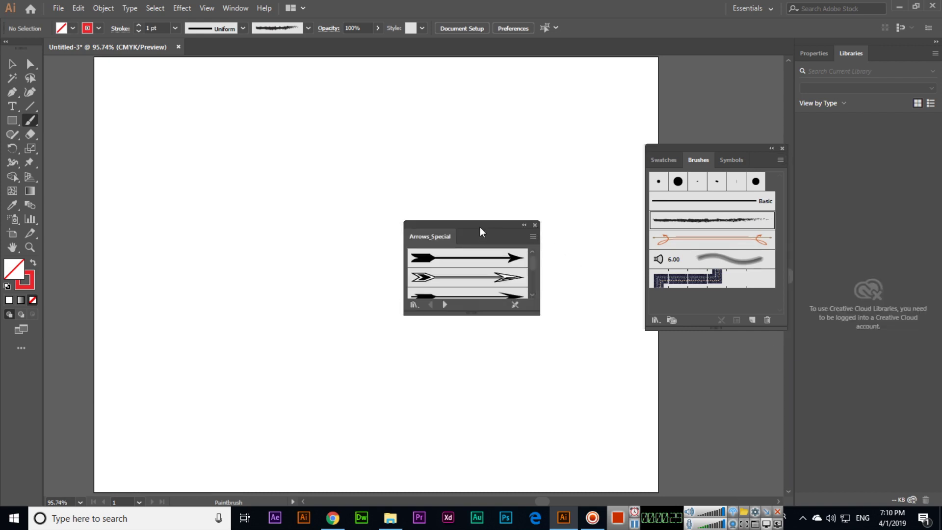
mouse_move(480, 231)
mouse_down()
mouse_move(587, 294)
mouse_move(579, 210)
mouse_up()
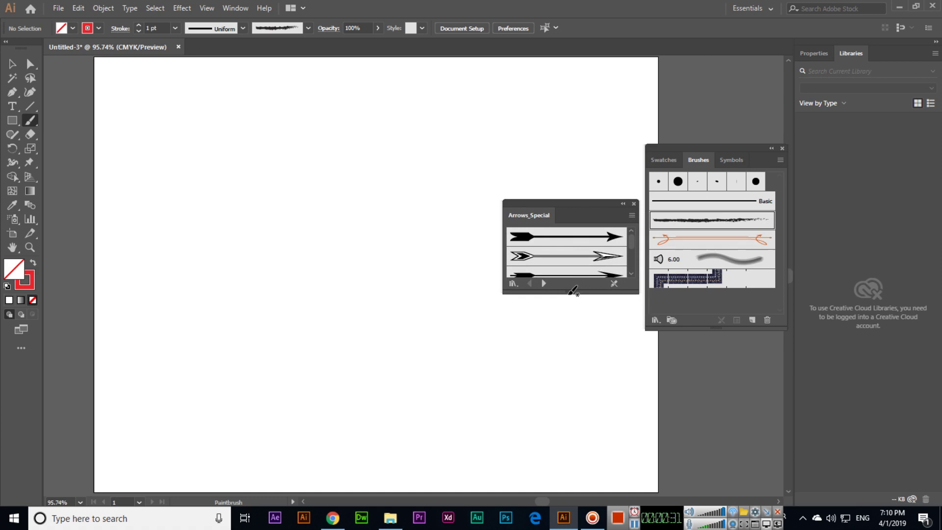
drag(567, 294, 579, 402)
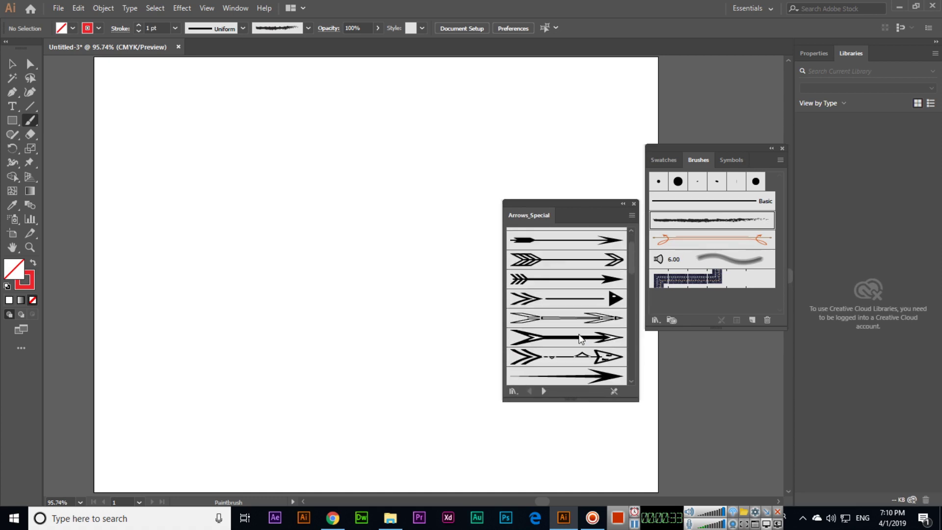
Paint a black arrow across the top-left with the first Arrows_Special brush.
click(590, 244)
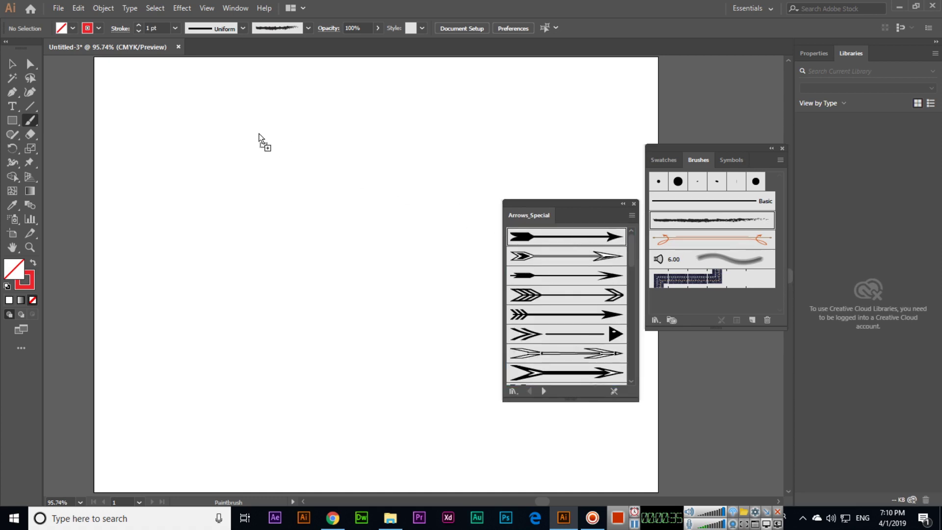
mouse_move(225, 133)
mouse_down()
mouse_move(292, 133)
mouse_move(252, 134)
mouse_move(374, 177)
mouse_move(389, 150)
mouse_up()
key(v)
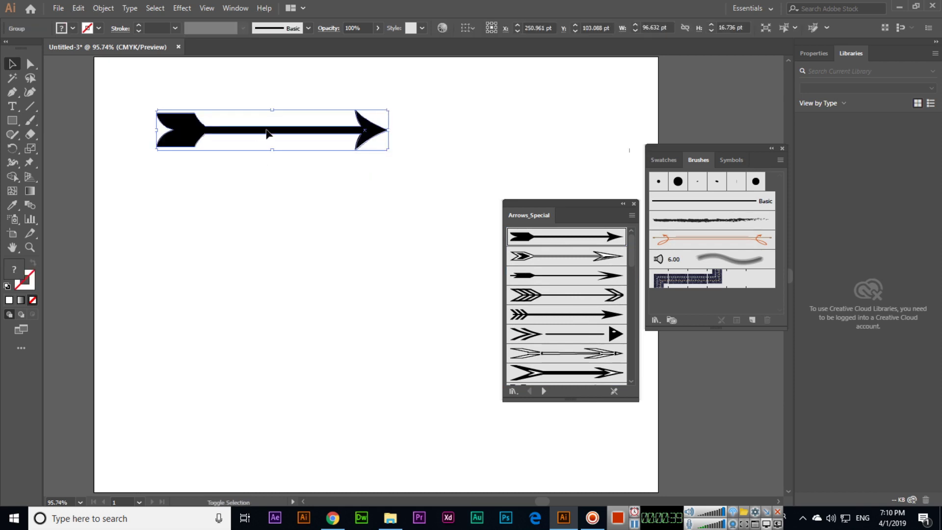
key(b)
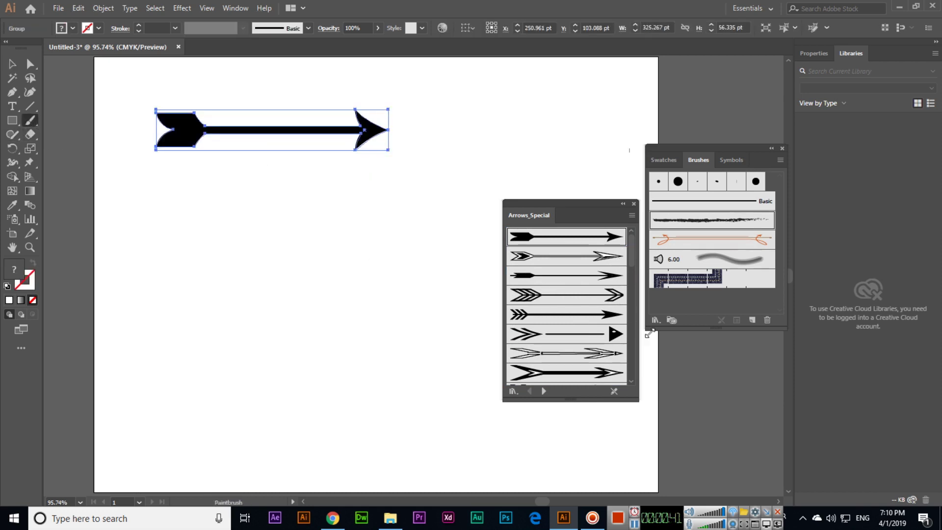
Undo a trial green-brush swap on the black arrow, deselect it, and return to the Paintbrush.
scroll(595, 344, down, 3)
scroll(592, 322, down, 5)
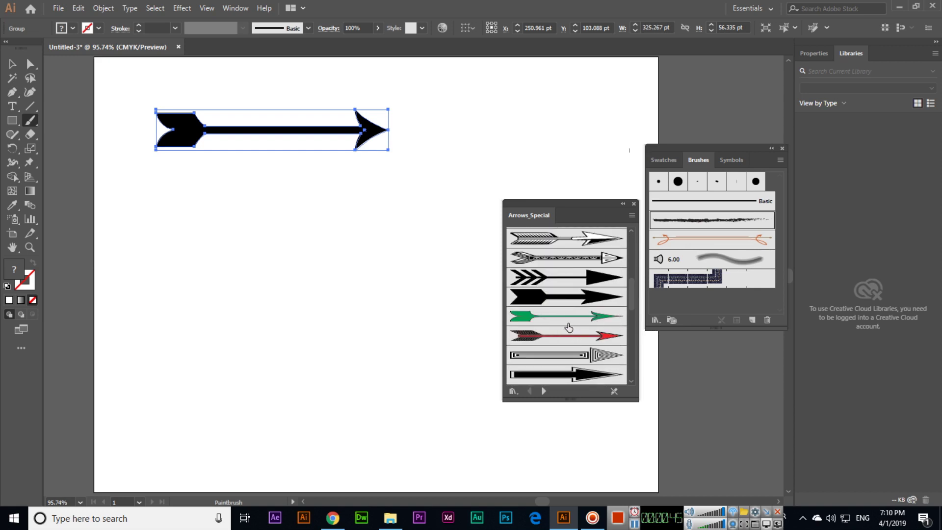
click(569, 327)
key(v)
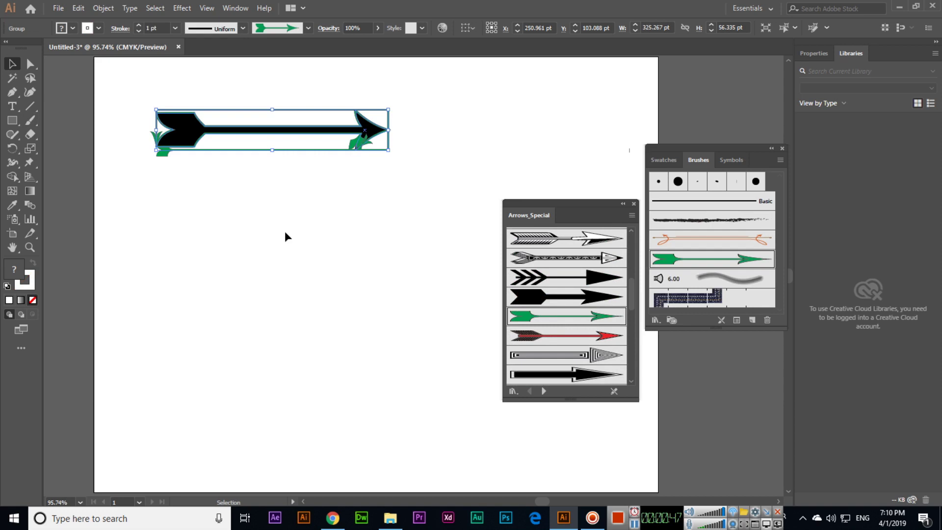
key(ctrl+z)
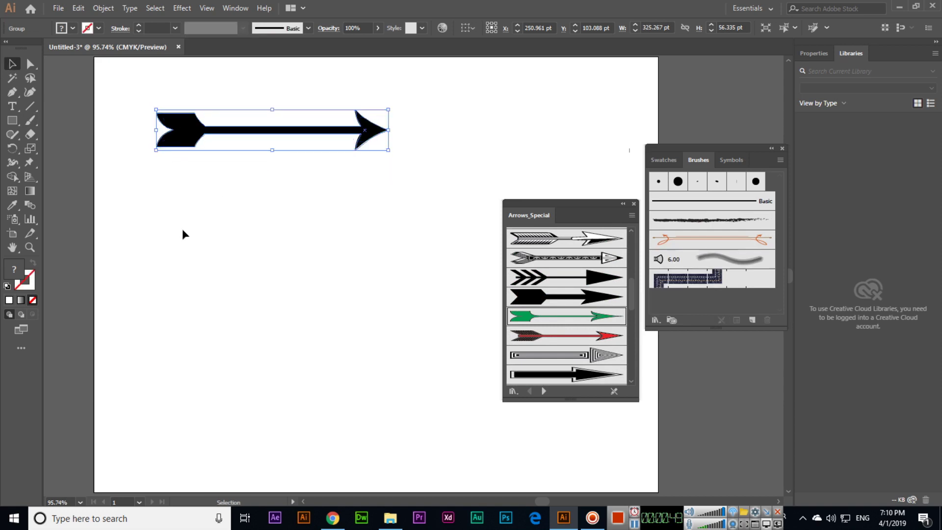
click(182, 230)
key(ctrl+z)
click(185, 146)
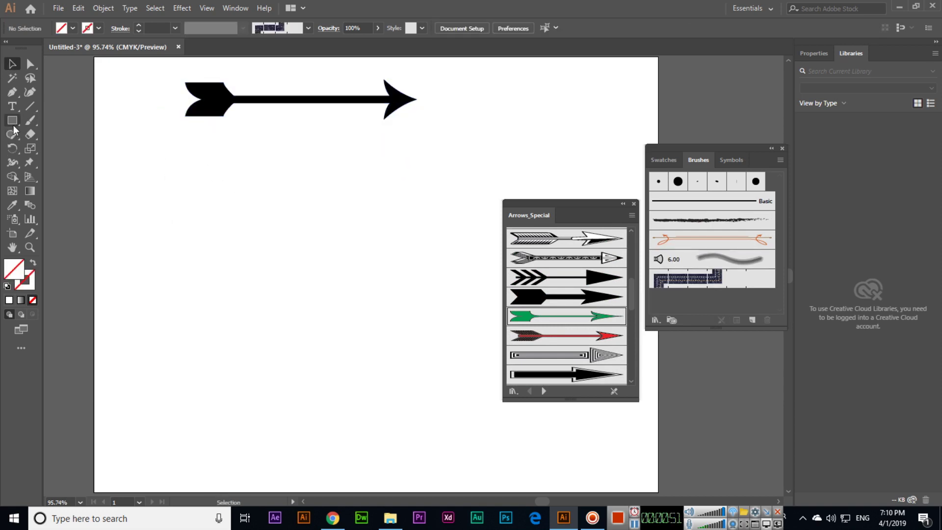
click(30, 121)
Paint three green arrows: one curving to the lower left and two straight ones.
click(554, 316)
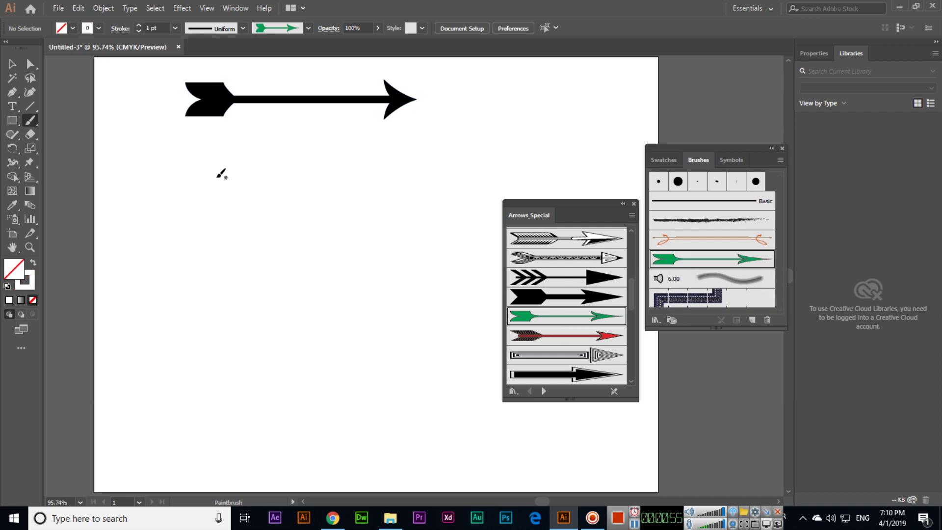
mouse_move(270, 185)
mouse_down()
mouse_move(226, 187)
mouse_move(231, 216)
mouse_move(267, 245)
mouse_move(262, 273)
mouse_move(156, 343)
mouse_up()
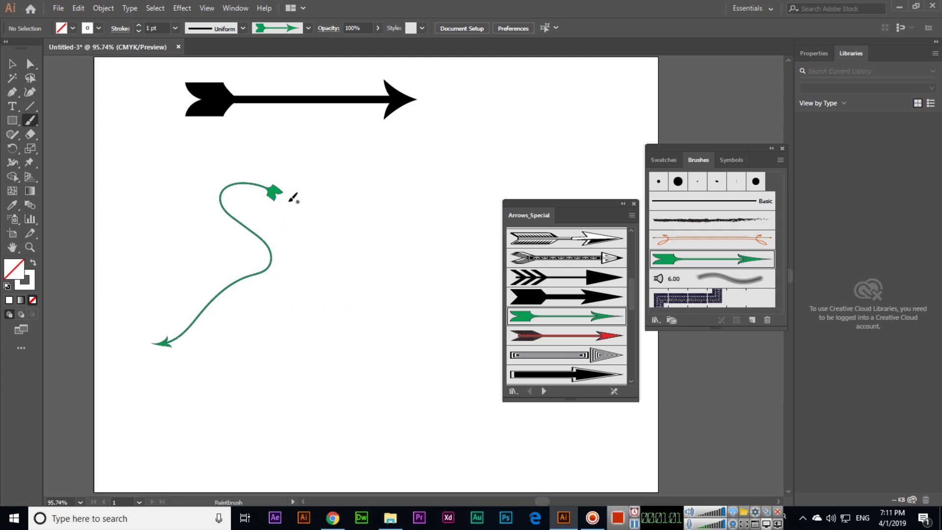
drag(203, 159, 404, 159)
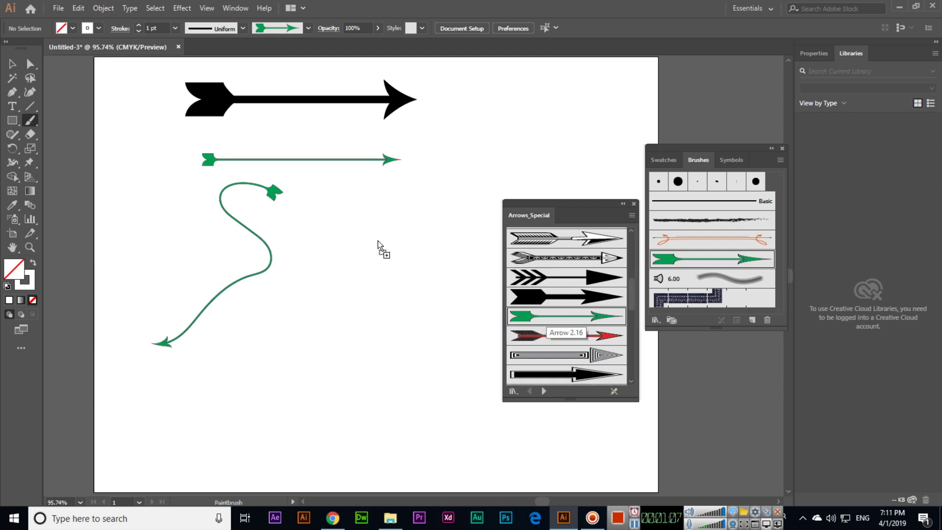
drag(332, 235, 396, 235)
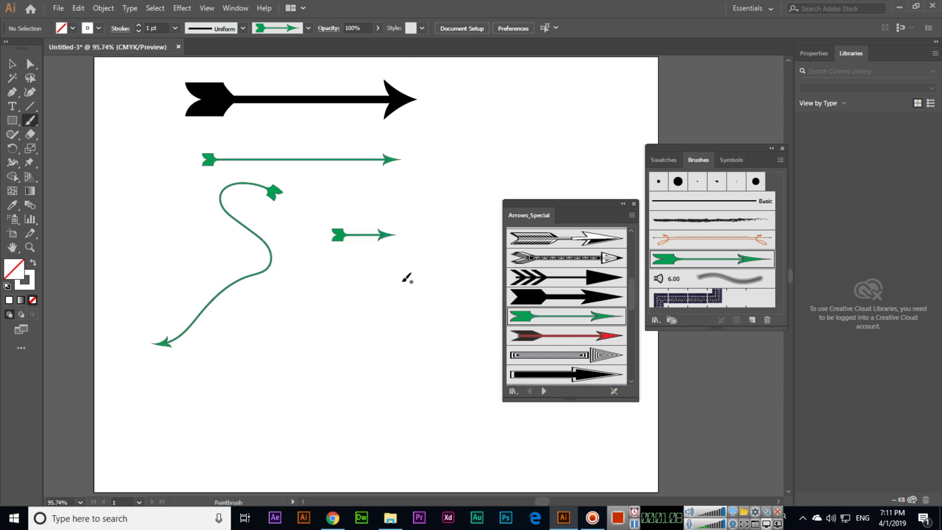
Switch to the red arrow brush and paint two curvy red arrows in the lower middle.
click(563, 337)
mouse_move(300, 285)
mouse_down()
mouse_move(319, 361)
mouse_move(254, 391)
mouse_up()
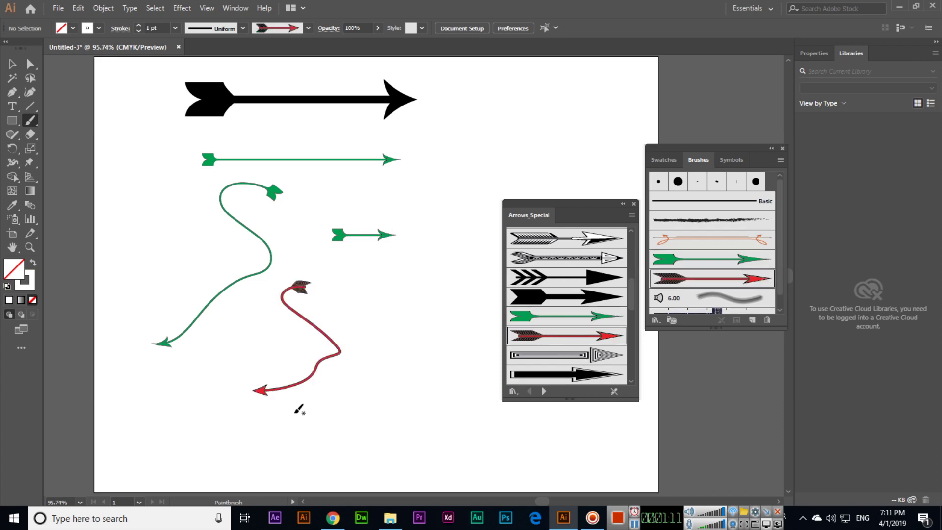
drag(398, 324, 440, 384)
scroll(410, 328, right, 2)
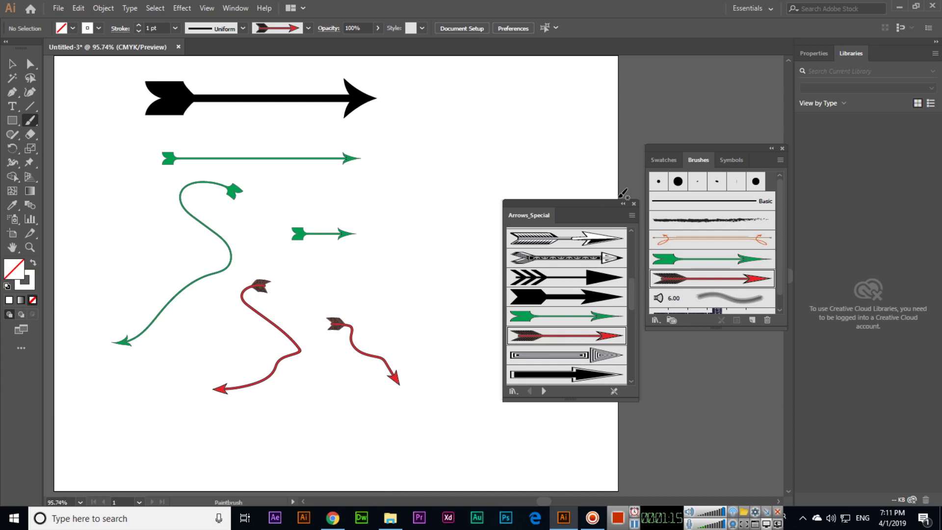
Close Arrows_Special and load the Arrows_Standard library, lengthened to show more arrows.
click(634, 204)
click(781, 159)
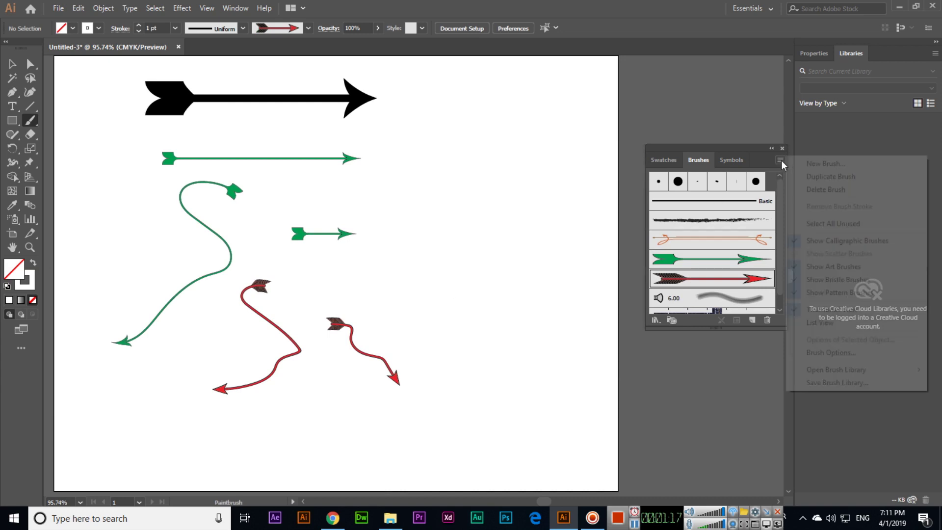
mouse_move(857, 374)
mouse_move(768, 380)
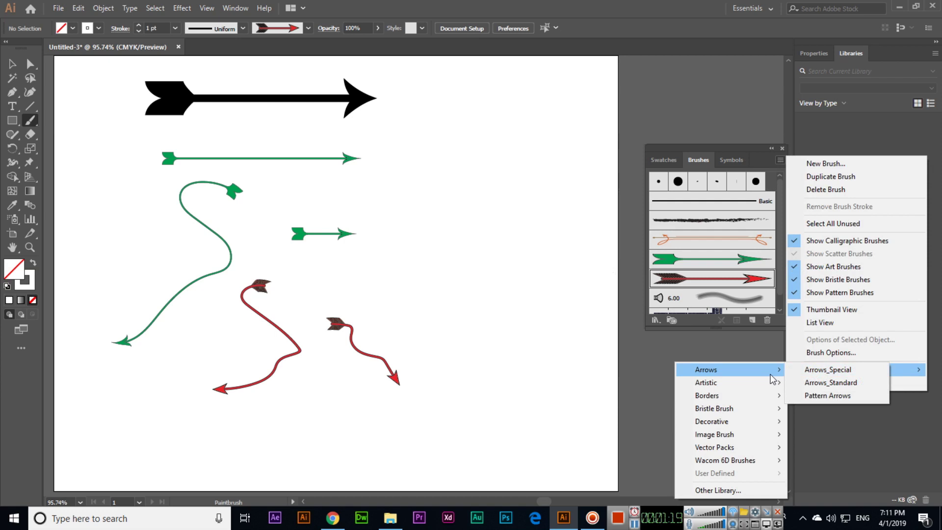
click(830, 384)
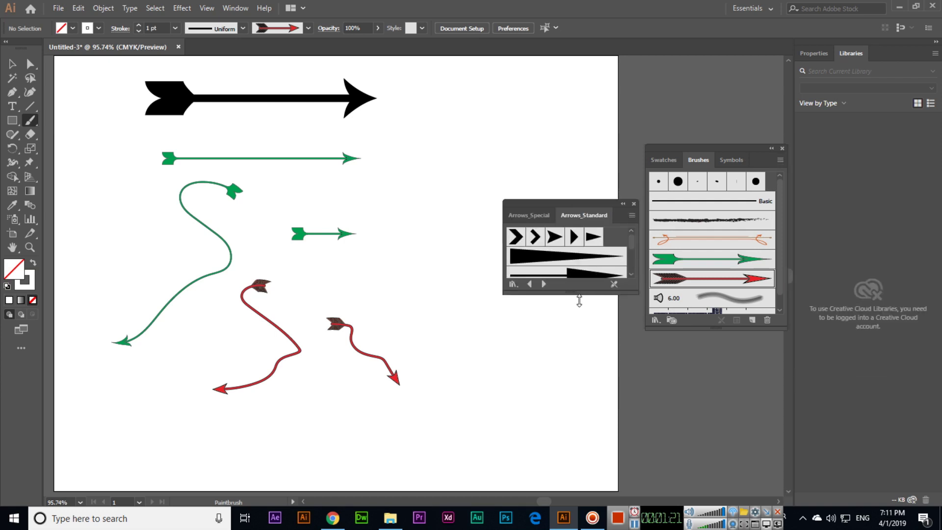
drag(580, 296, 581, 449)
Close Arrows_Standard and load the Artistic_Calligraphic brush library instead.
click(634, 204)
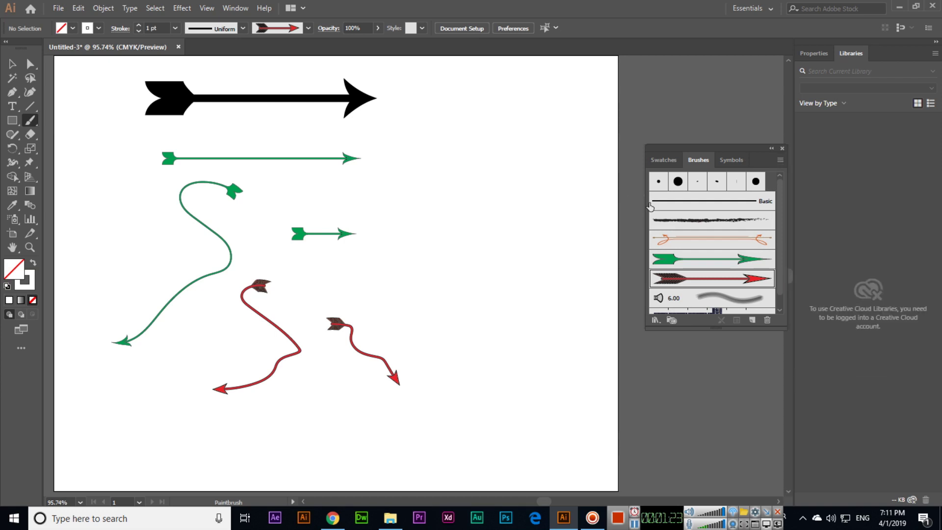
click(780, 160)
mouse_move(864, 371)
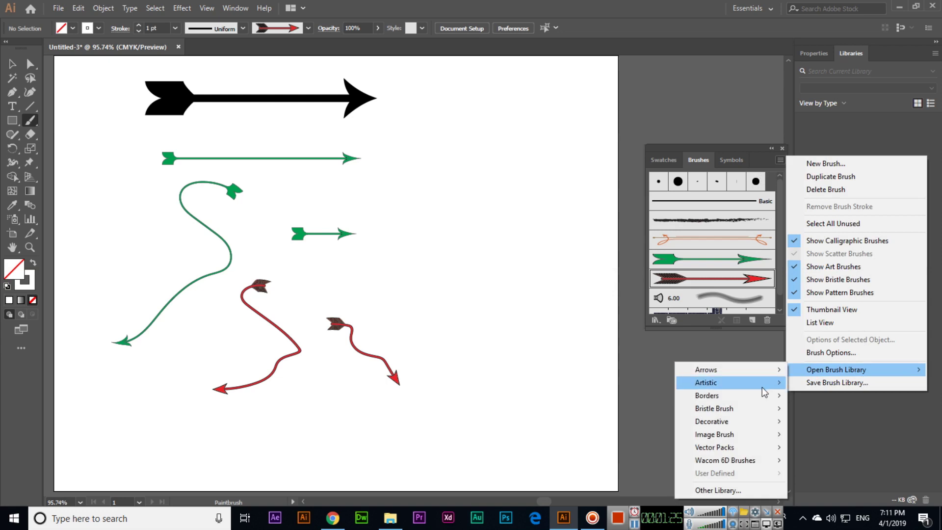
mouse_move(763, 388)
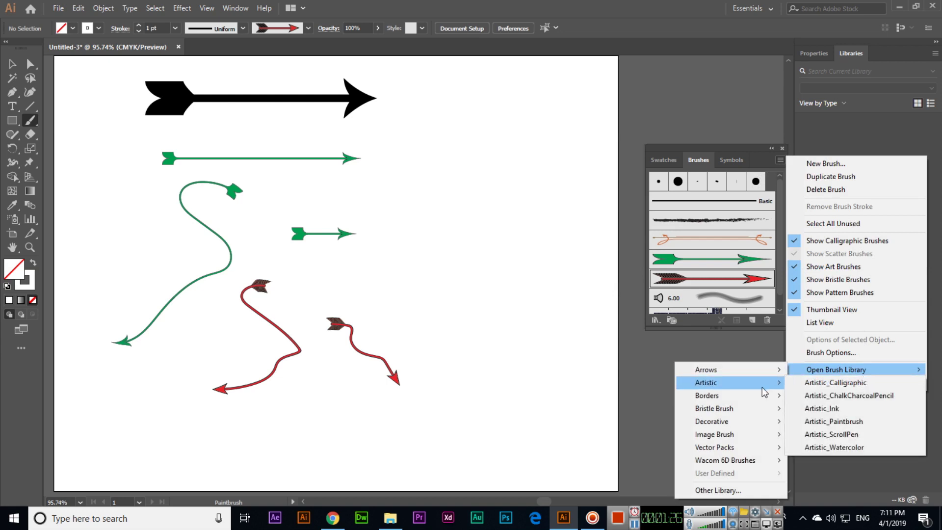
click(814, 385)
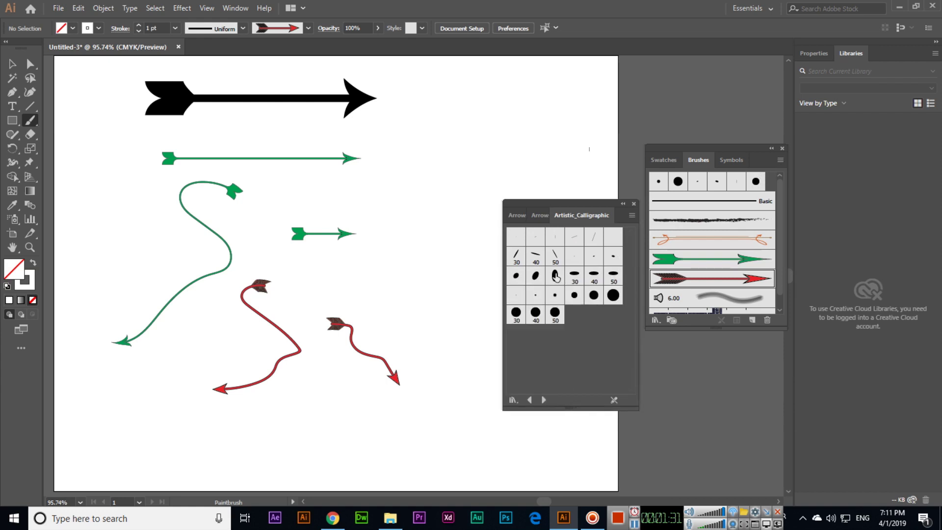
With the 20 pt Oval brush, paint a small red arrow, then a thick black curved stroke.
click(556, 276)
drag(433, 160, 432, 221)
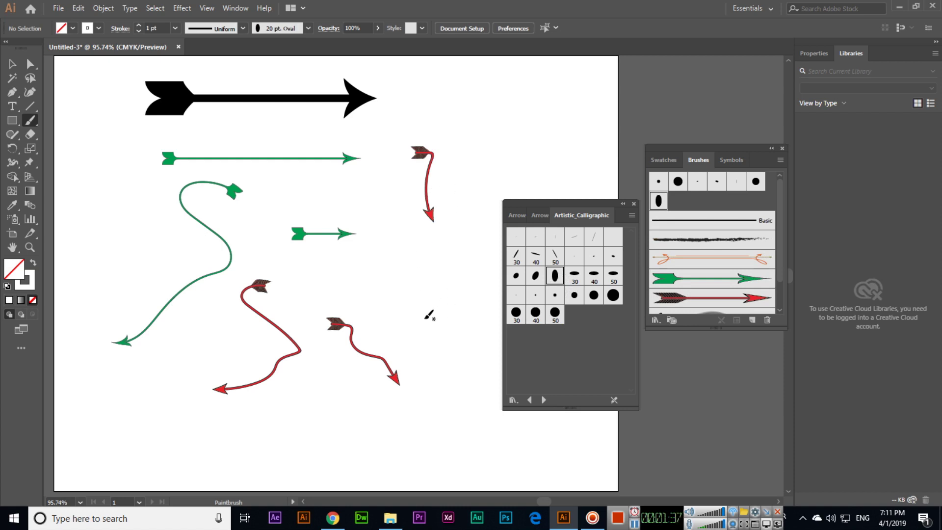
click(98, 30)
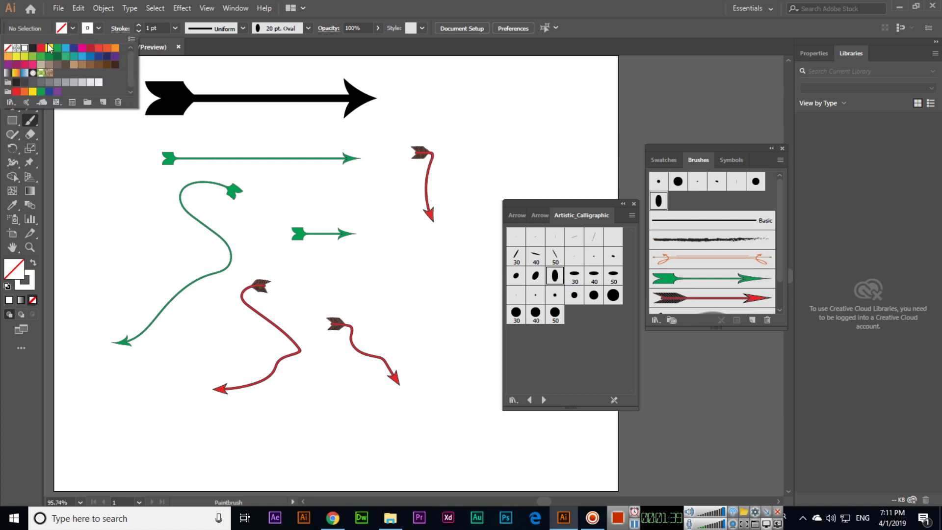
click(32, 49)
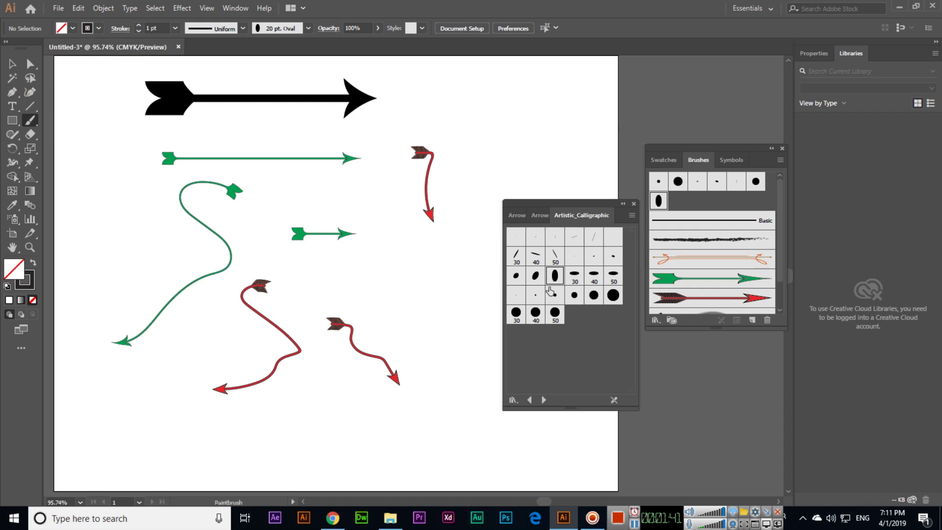
mouse_move(403, 253)
mouse_down()
mouse_move(427, 257)
mouse_move(427, 330)
mouse_up()
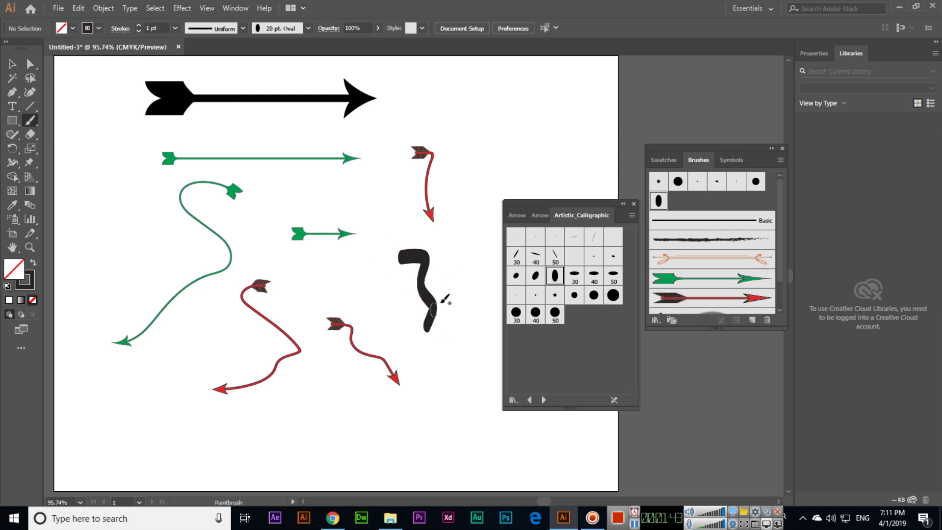
Paint a tall black stroke at top right with the 40 pt Flat brush, then close the library.
click(536, 256)
drag(484, 83, 473, 186)
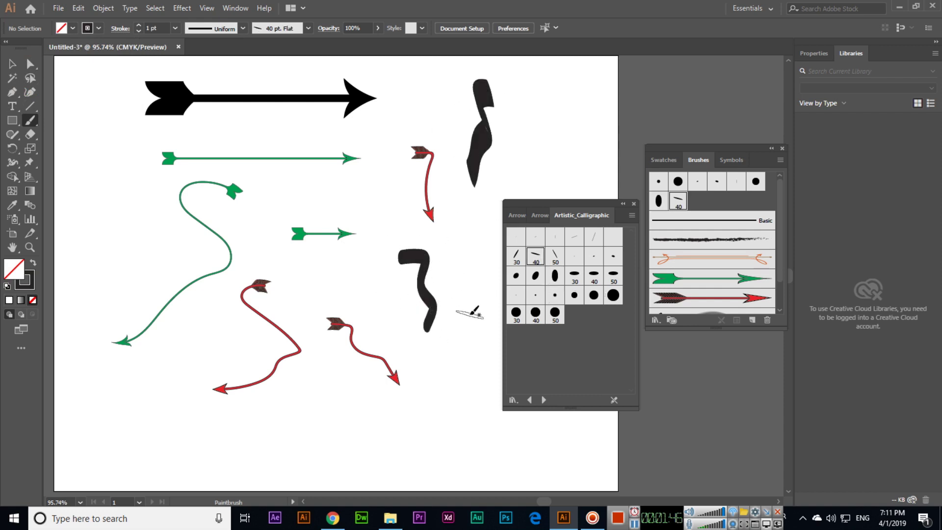
click(634, 204)
Load the Borders_Dashed library, move it below Brushes, and zoom out to the whole artboard.
click(780, 160)
mouse_move(807, 369)
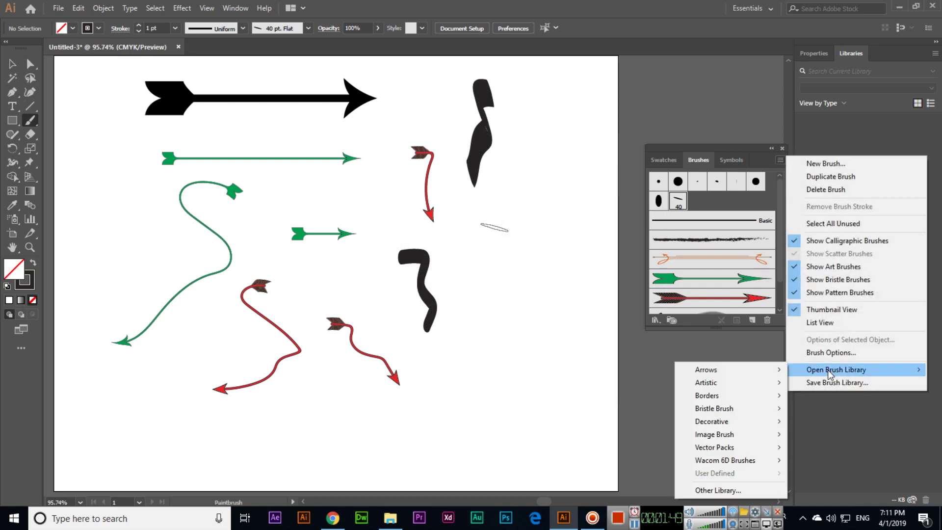
mouse_move(760, 395)
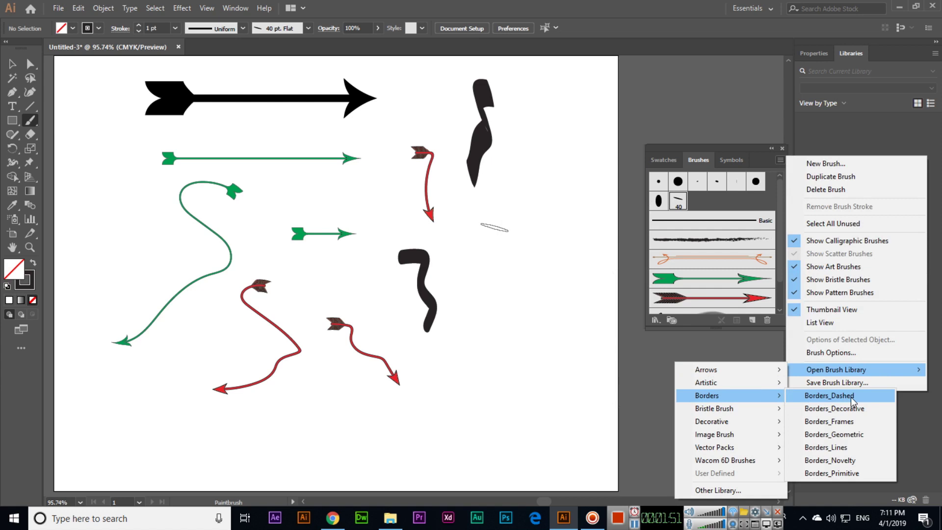
click(853, 402)
mouse_move(579, 206)
mouse_down()
mouse_move(706, 285)
mouse_move(724, 344)
mouse_up()
key(ctrl+minus)
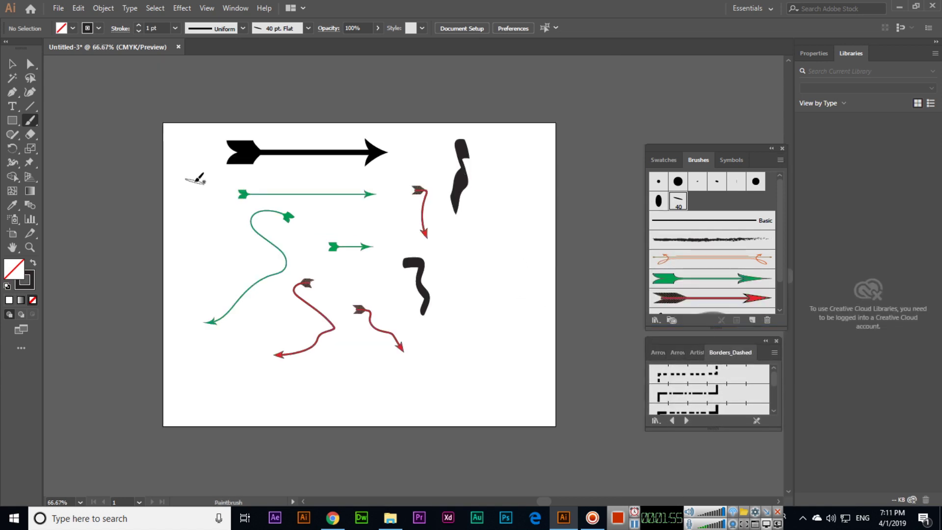
Delete all the arrows and strokes, and lengthen the Borders_Dashed panel.
click(12, 64)
mouse_move(167, 124)
mouse_down()
mouse_move(516, 412)
mouse_move(534, 407)
mouse_up()
key(Delete)
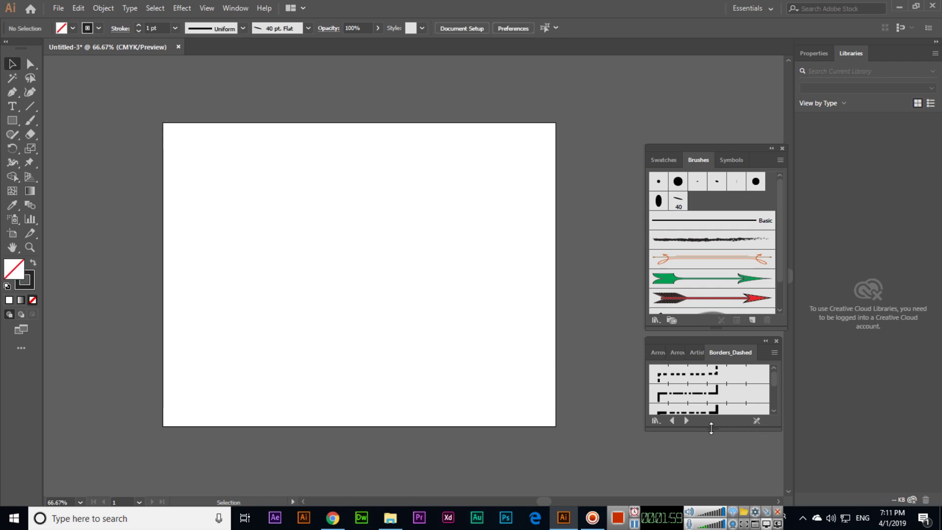
drag(711, 428, 711, 505)
Draw a rectangle of about 714 × 555 pt nearly covering the artboard.
drag(12, 120, 37, 133)
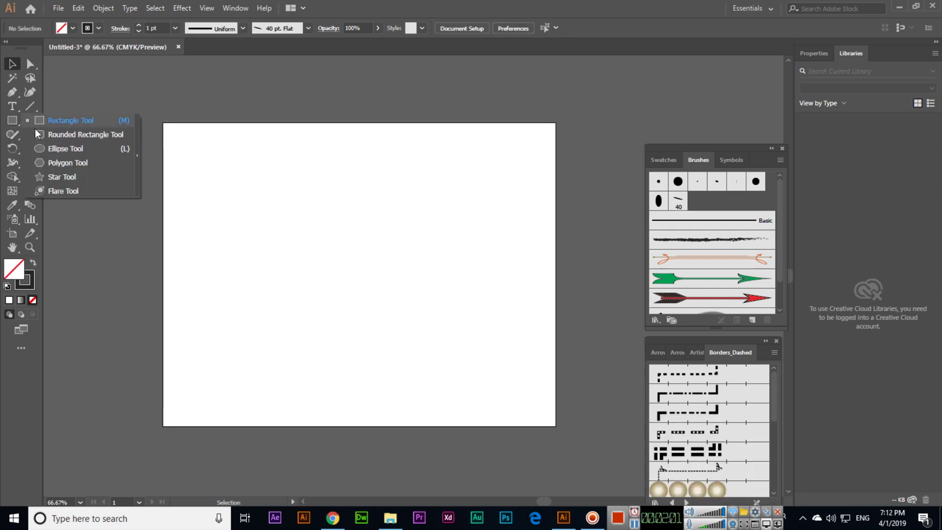
click(72, 123)
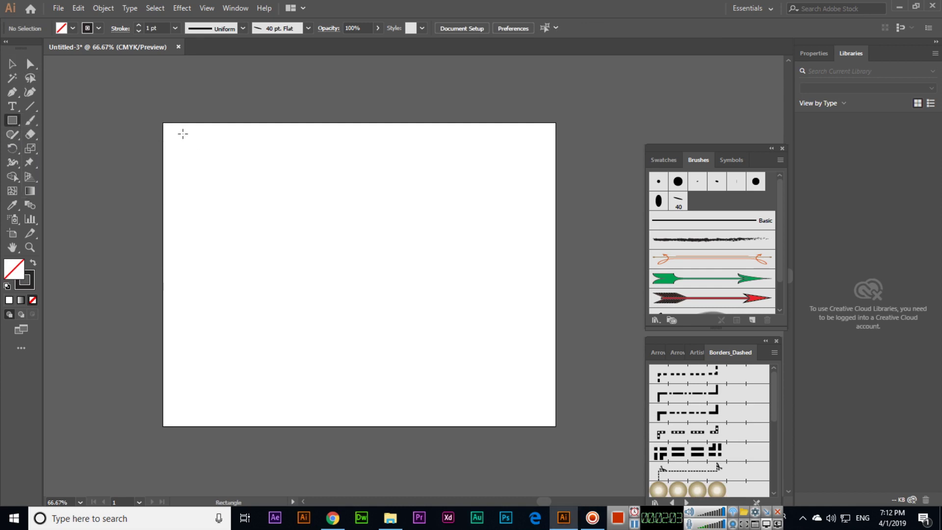
mouse_move(182, 138)
mouse_down()
mouse_move(246, 294)
mouse_move(537, 413)
mouse_up()
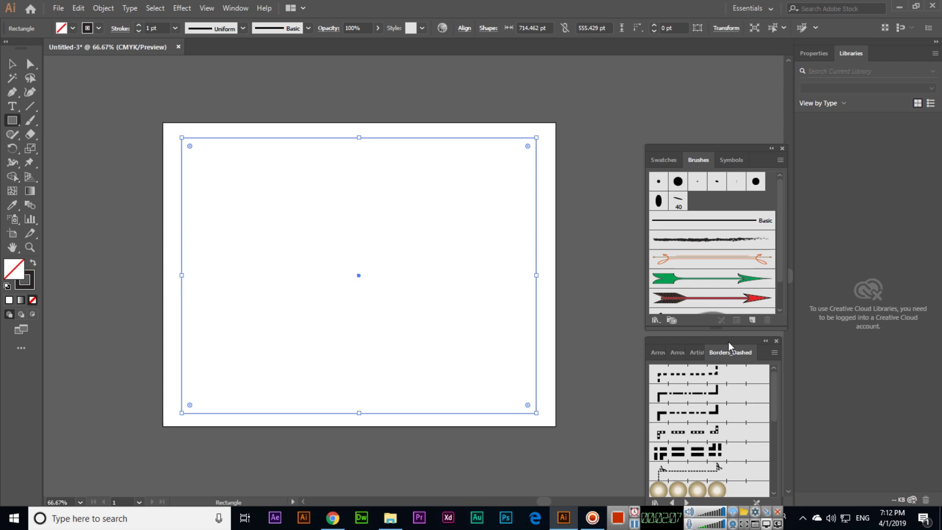
Try orange-yellow dots, orange rings and teal-with-yellow-dots borders on the rectangle.
mouse_move(729, 341)
mouse_down()
mouse_move(704, 320)
mouse_move(707, 329)
mouse_up()
scroll(722, 402, down, 3)
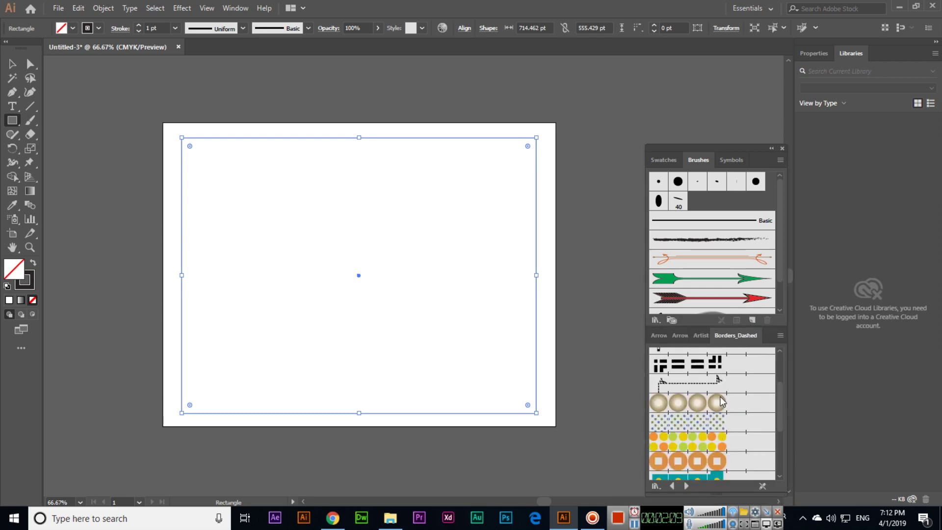
scroll(719, 407, down, 2)
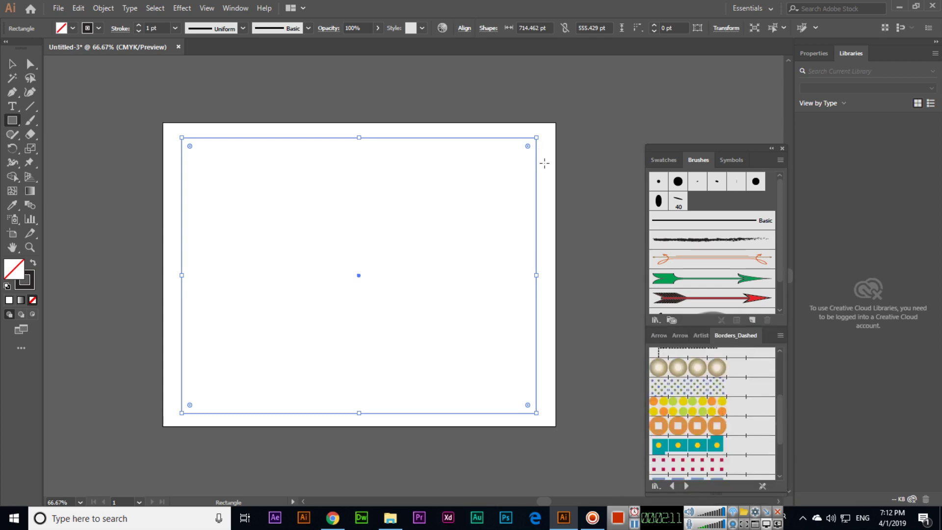
click(708, 414)
click(699, 428)
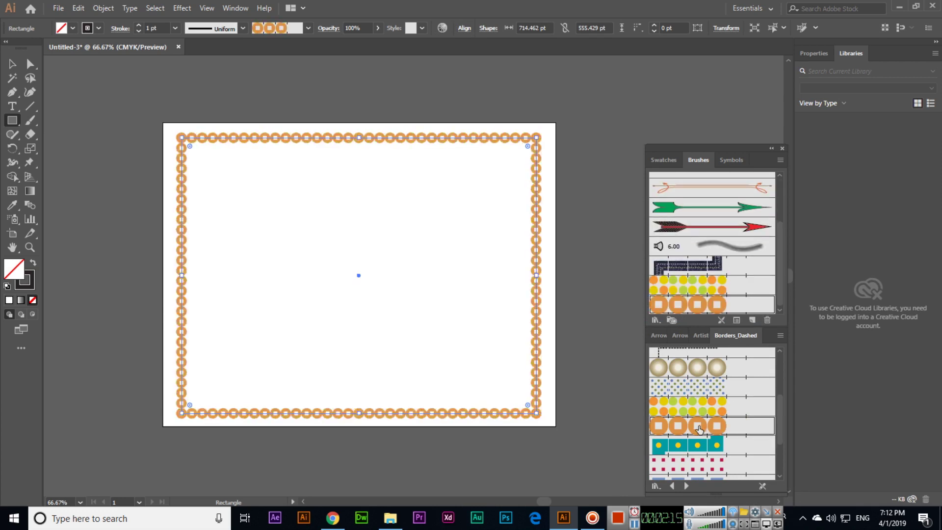
click(700, 448)
Try checkered, pink and blue dots borders, settling on the blue squares border.
scroll(662, 426, down, 3)
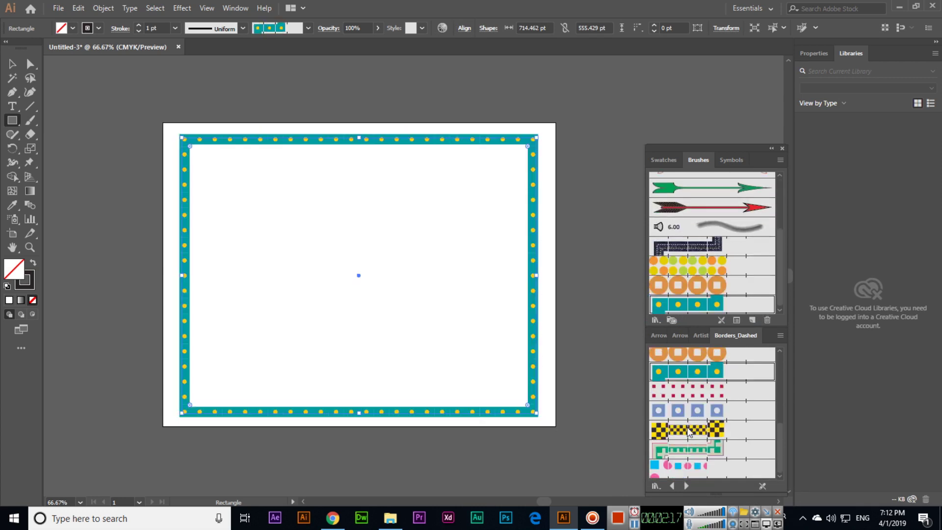
click(696, 429)
click(699, 410)
click(702, 395)
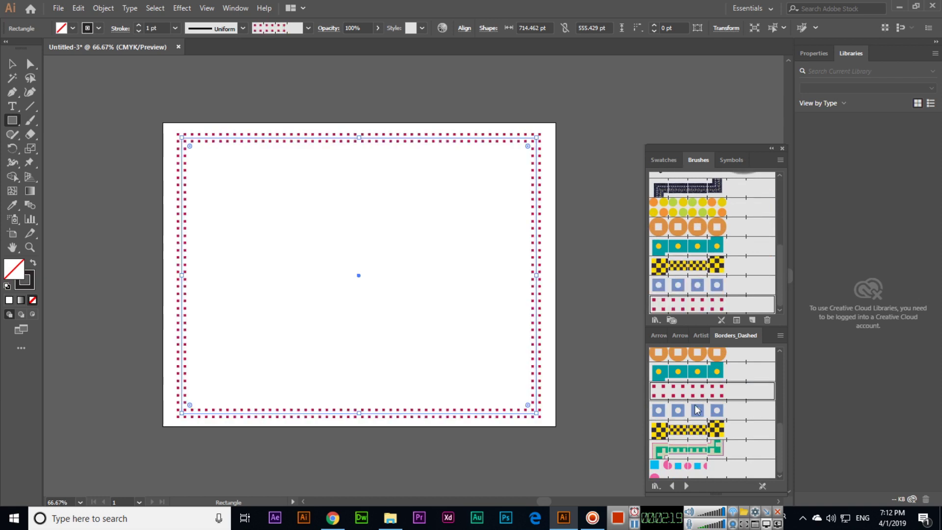
click(686, 461)
click(700, 418)
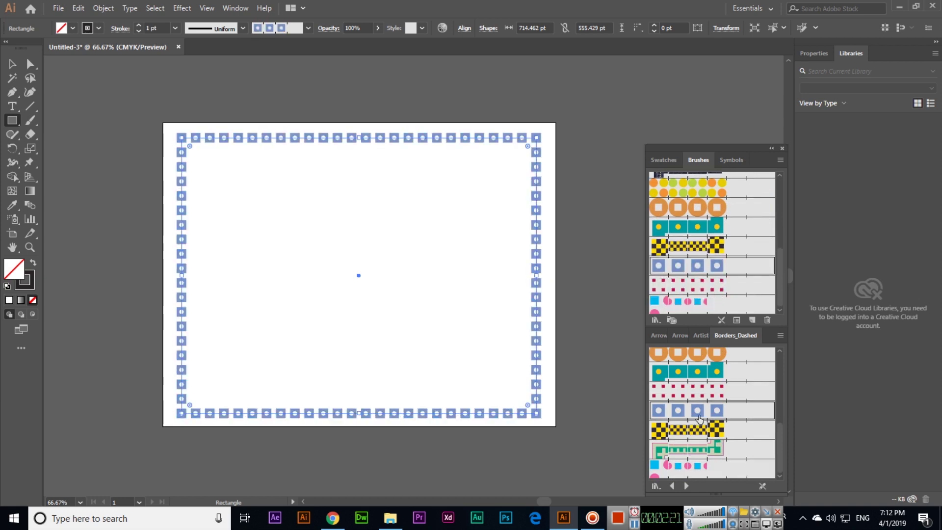
Load Borders_Decorative and try blue zigzag, green scroll, pink chain and orange ornamental frame borders.
click(780, 161)
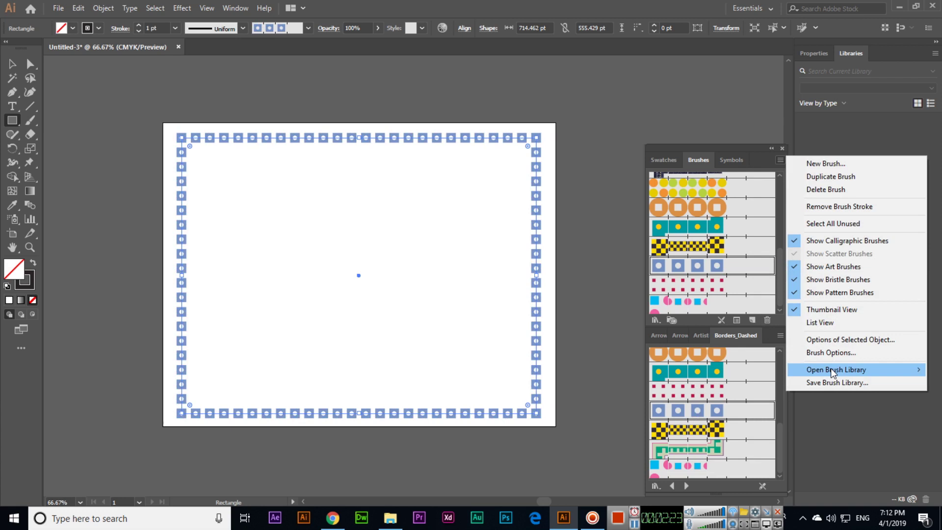
mouse_move(831, 369)
mouse_move(746, 400)
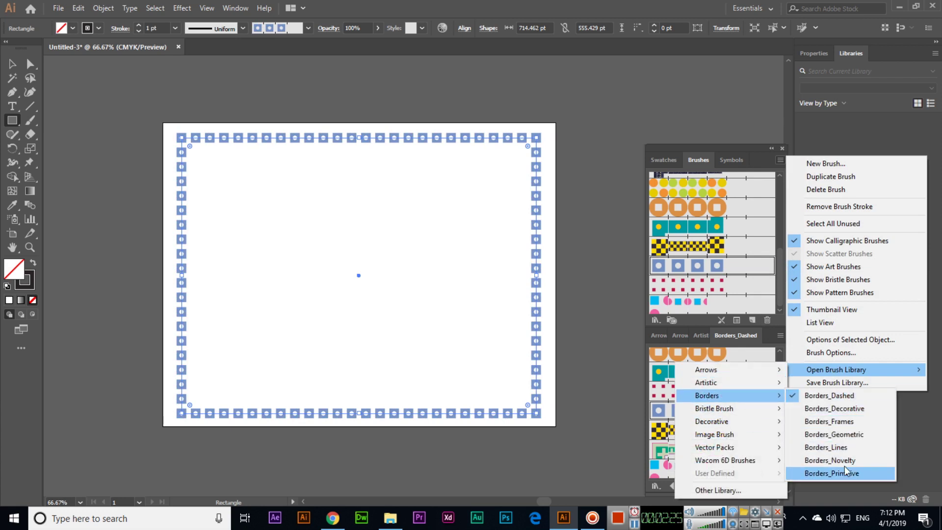
click(850, 409)
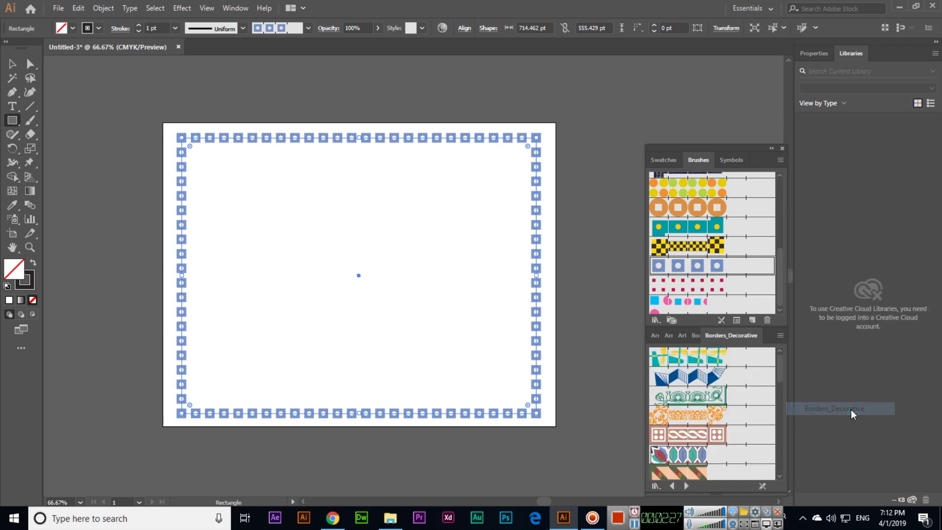
click(711, 378)
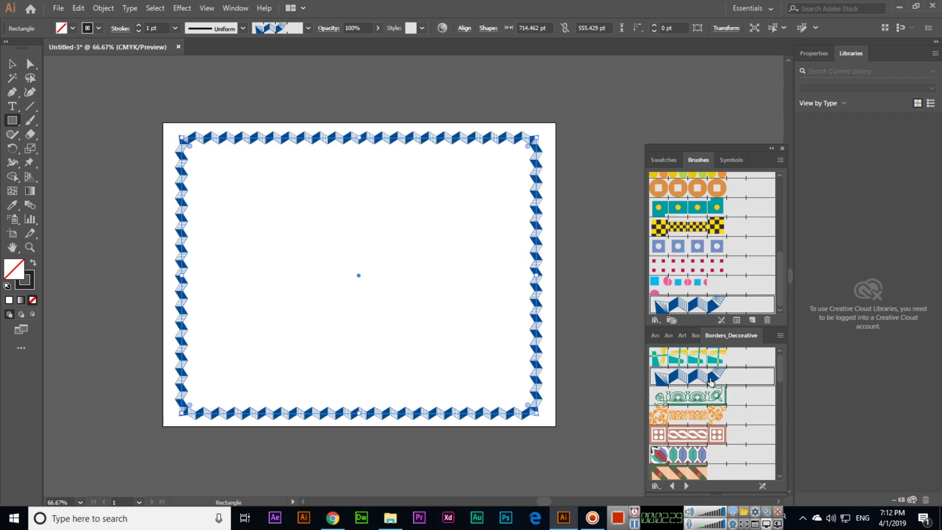
click(712, 415)
click(714, 396)
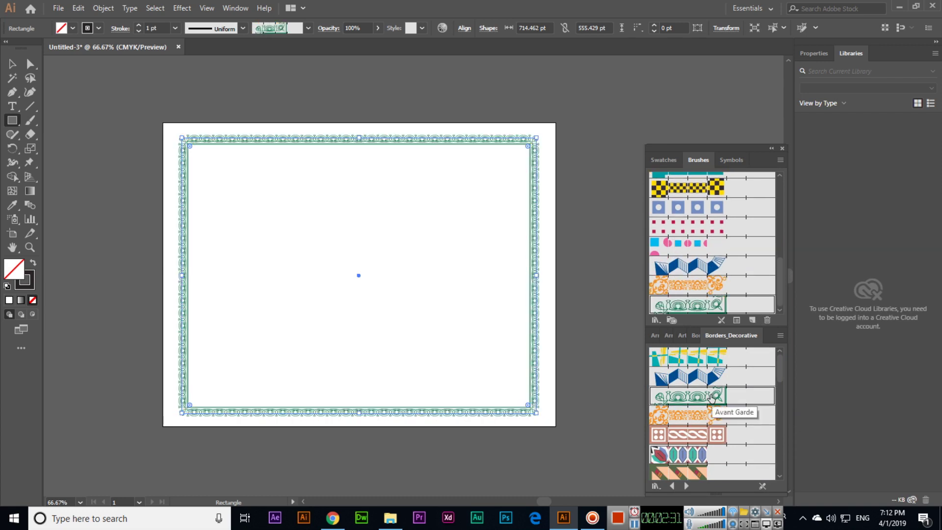
click(707, 376)
click(707, 435)
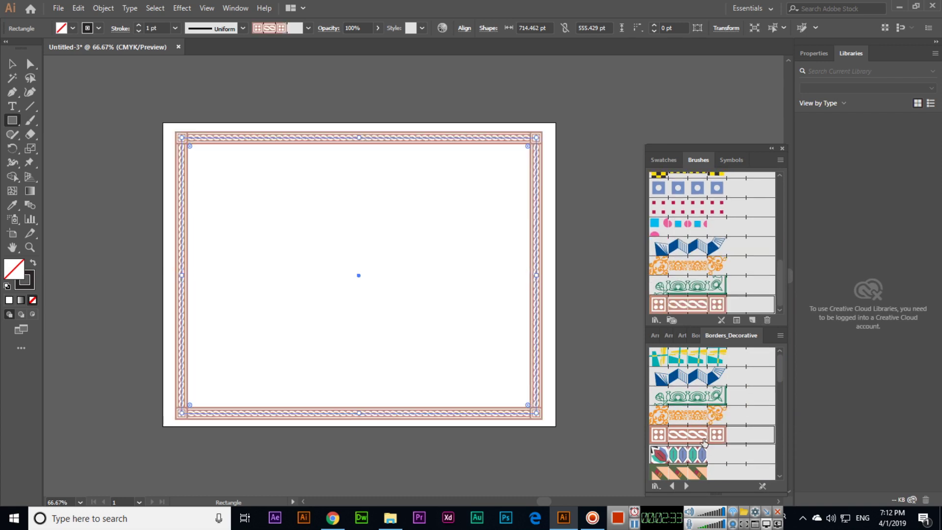
click(702, 416)
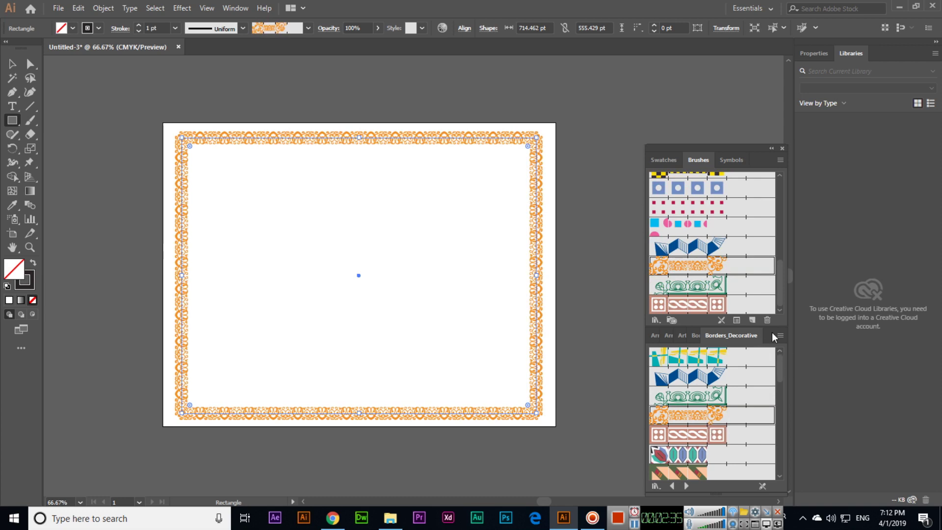
Load Borders_Lines and try blue, magenta and orange lines, ending on the green double-line corner brush.
click(781, 161)
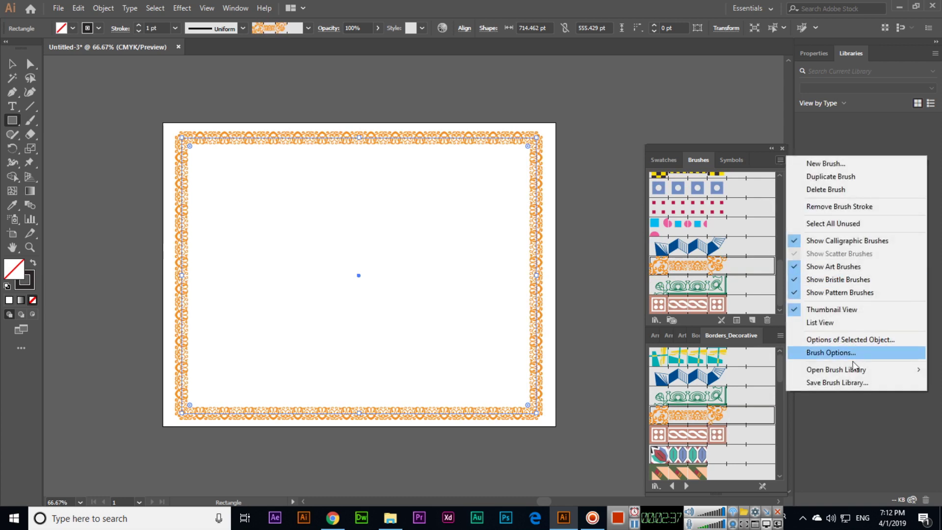
mouse_move(834, 370)
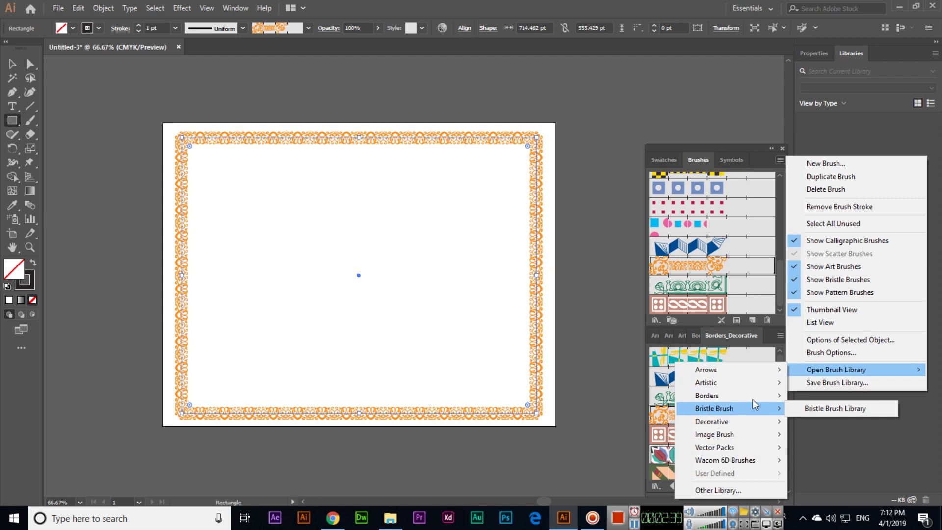
mouse_move(766, 396)
click(841, 447)
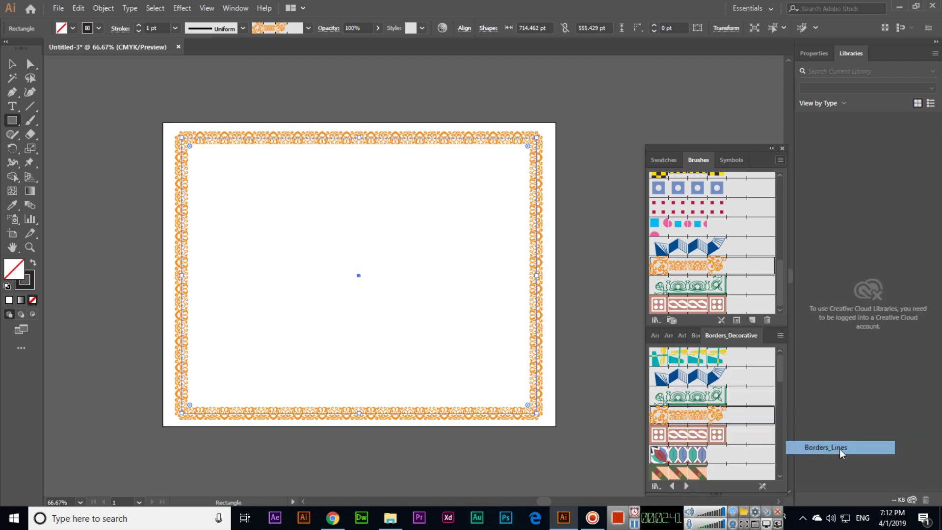
click(703, 378)
click(702, 396)
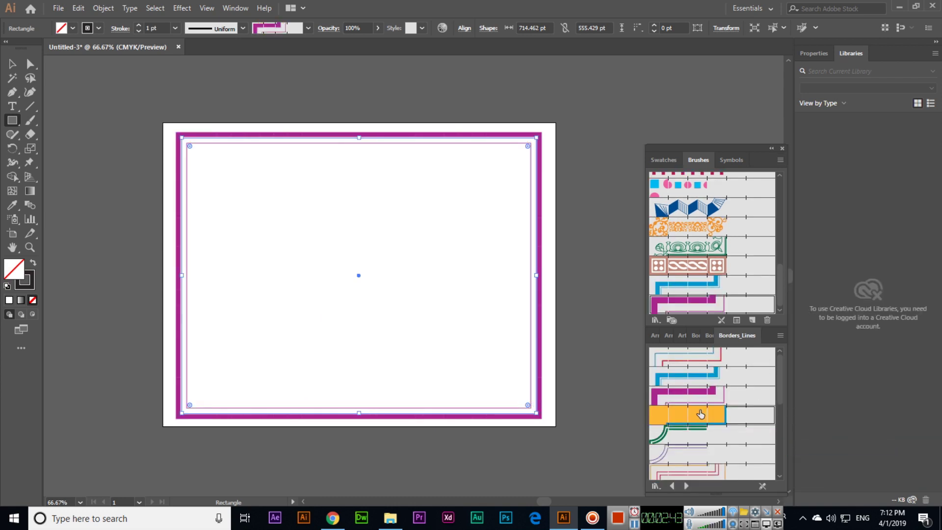
click(702, 414)
click(702, 434)
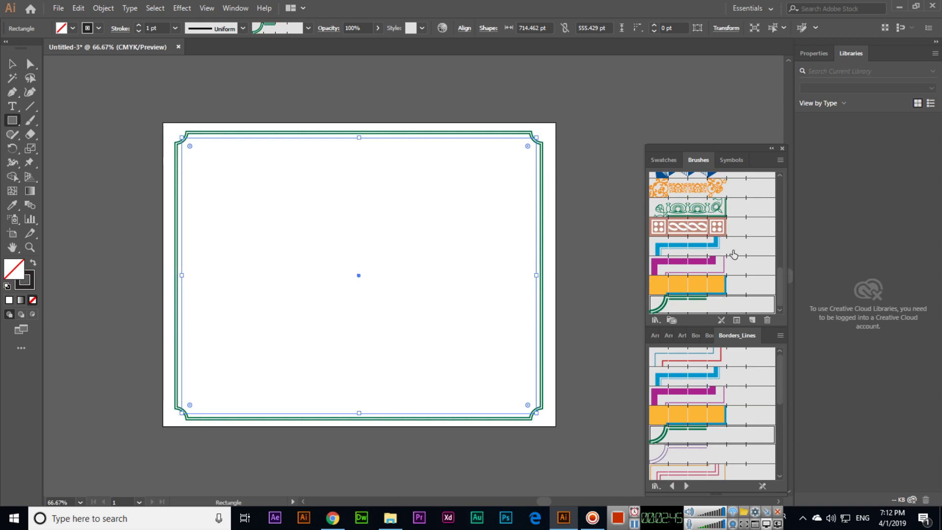
click(780, 160)
Open the Decorative_Banners and Seals brush library from Open Brush Library > Decorative.
mouse_move(862, 370)
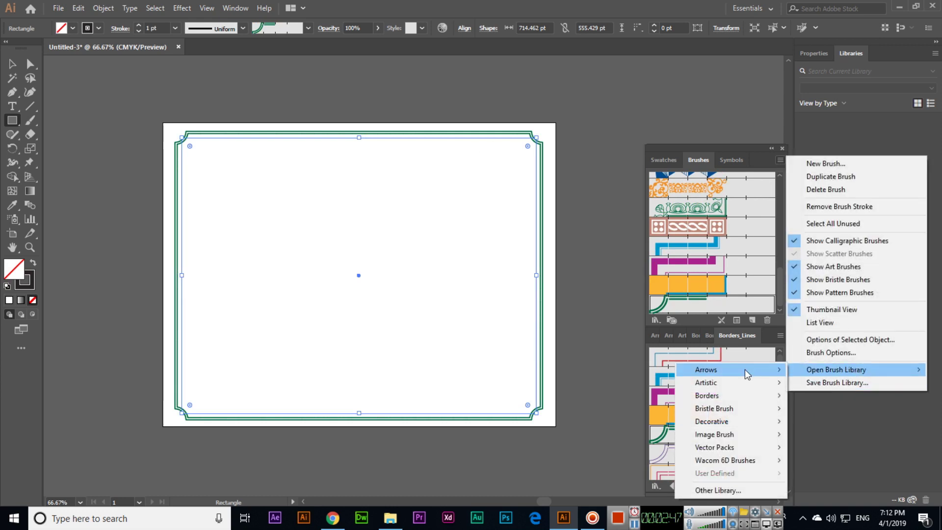
mouse_move(736, 422)
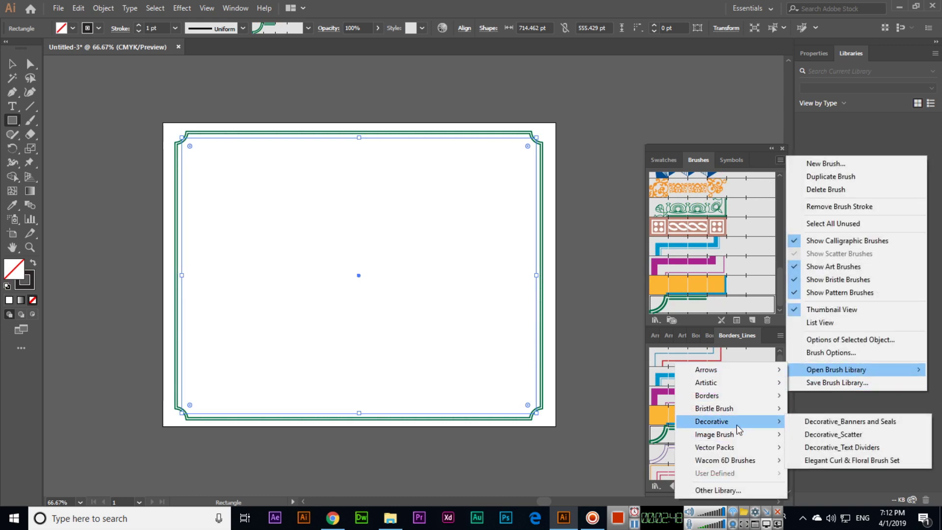
click(828, 423)
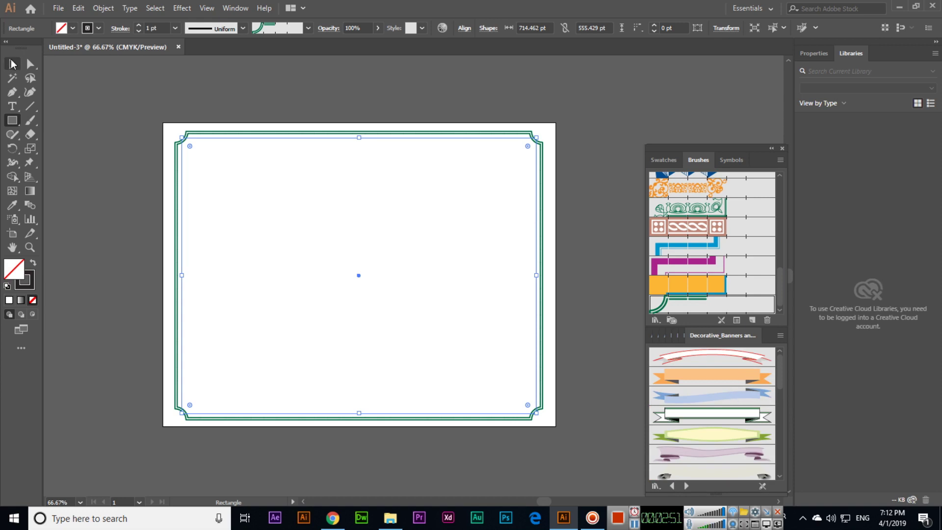
With the Selection tool, select the green frame rectangle and then deselect it.
click(12, 63)
click(234, 82)
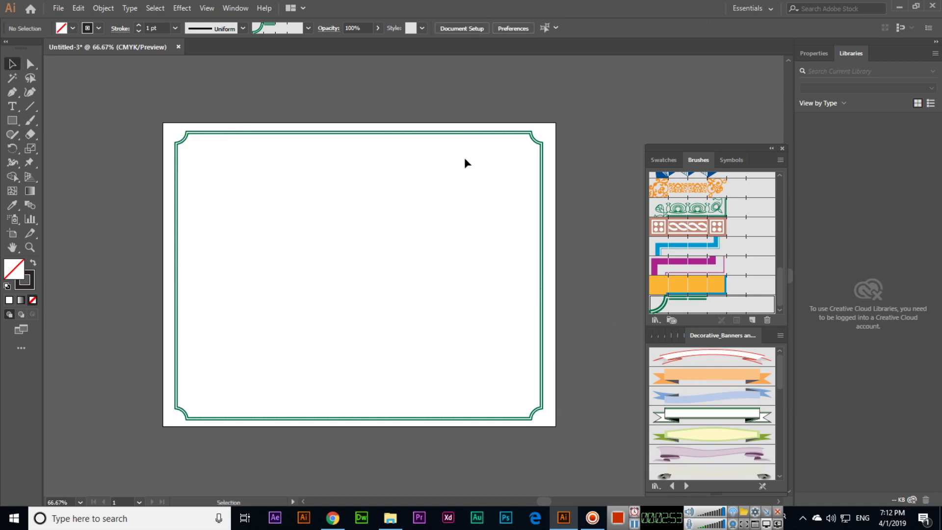
click(436, 139)
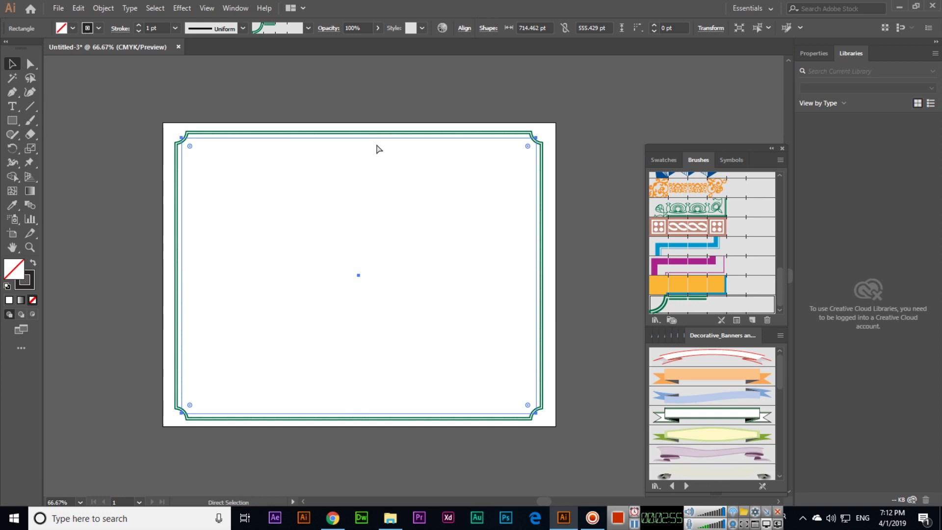
click(379, 146)
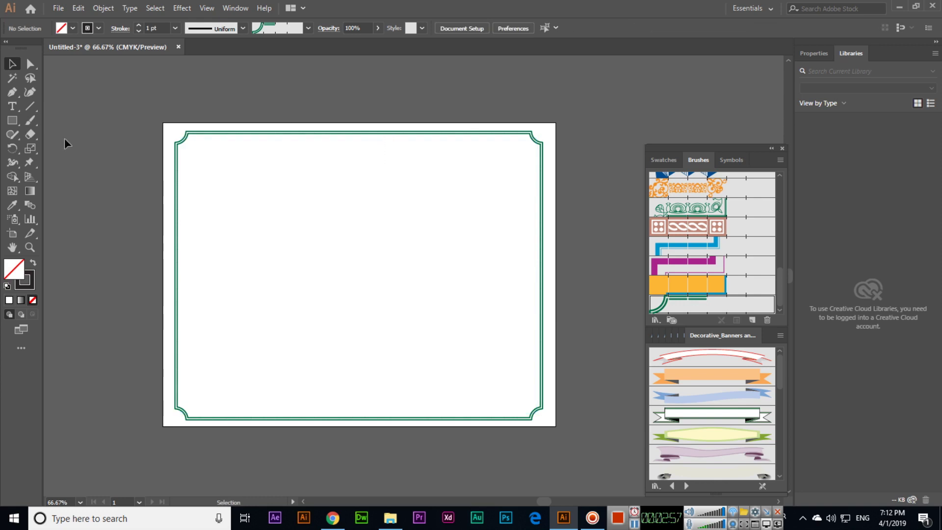
Drag the orange ribbon banner near the frame's top and a green banner to the left.
drag(685, 372, 422, 216)
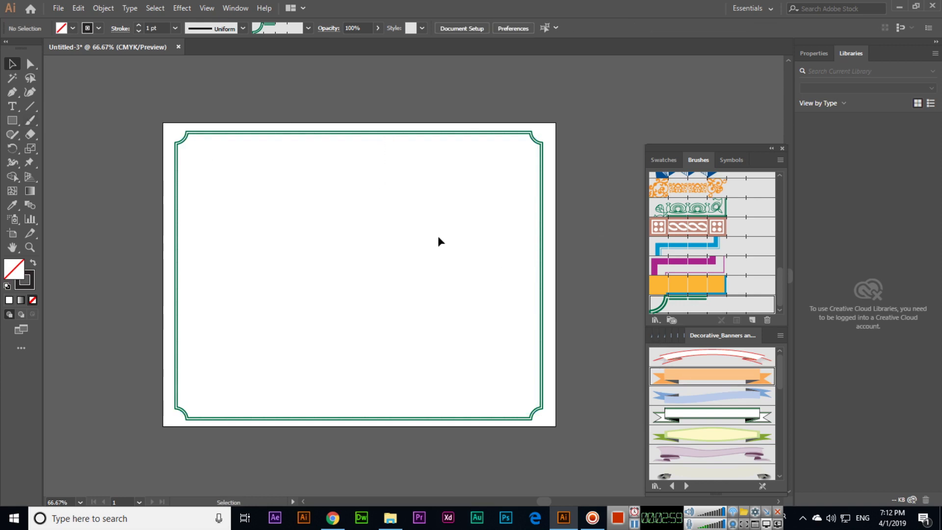
drag(710, 395, 452, 210)
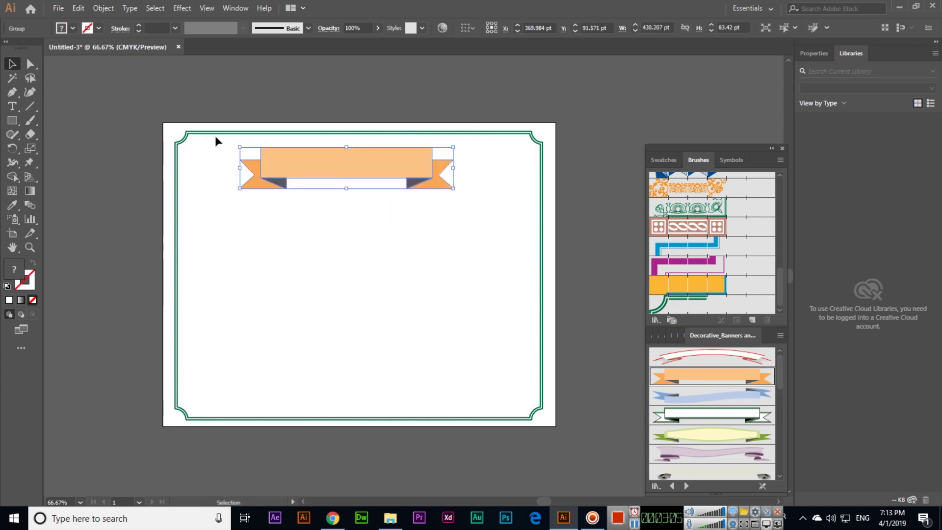
click(462, 259)
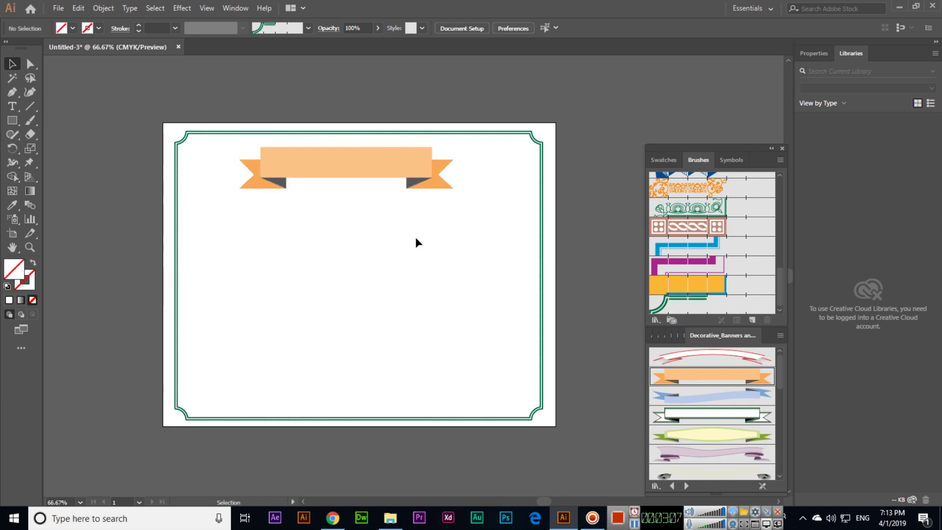
scroll(736, 416, down, 2)
drag(727, 399, 288, 244)
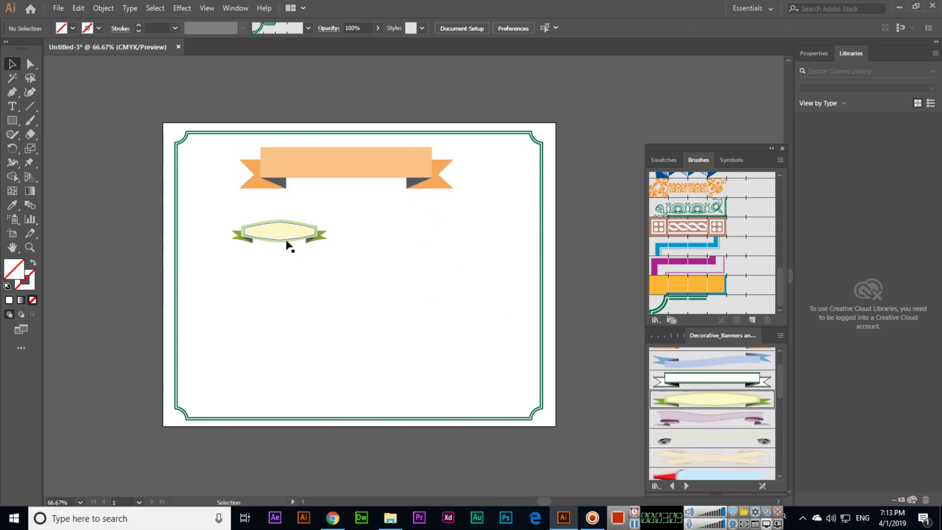
Paint a purple curling banner, a cream scroll and a megaphone banner with the Paintbrush.
click(30, 120)
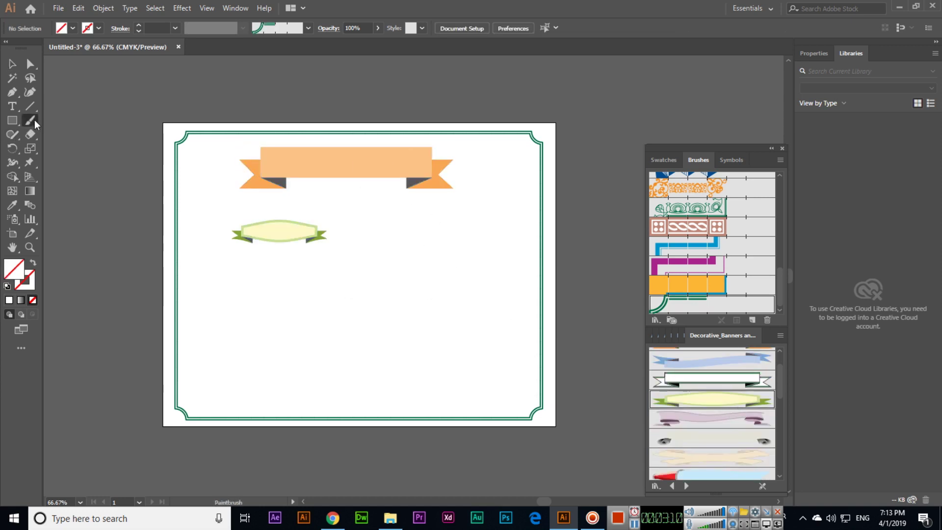
click(708, 419)
mouse_move(444, 230)
mouse_down()
mouse_move(414, 320)
mouse_move(365, 328)
mouse_up()
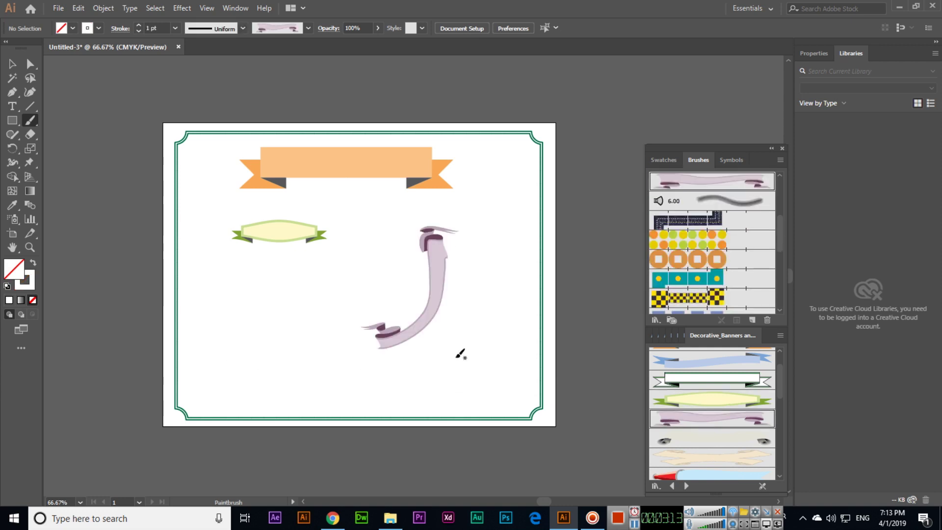
click(703, 459)
drag(290, 318, 299, 315)
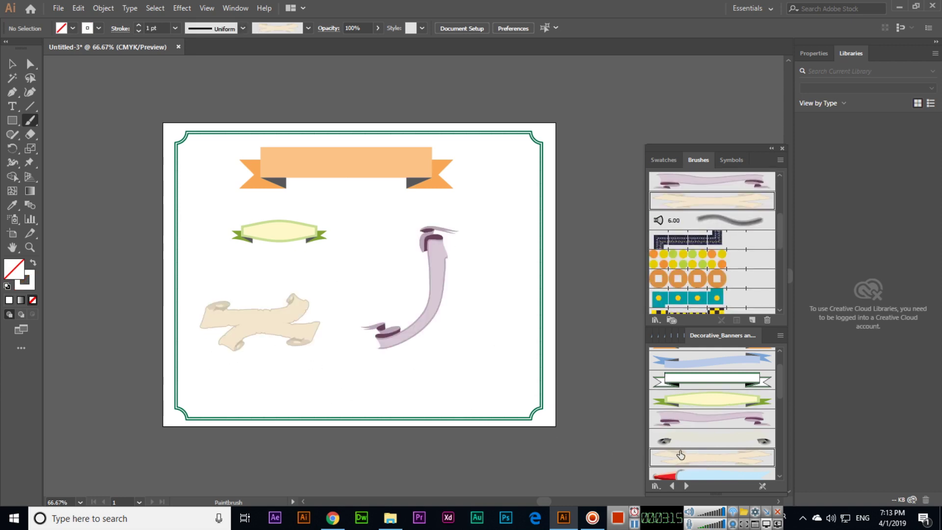
click(695, 474)
drag(271, 377, 412, 376)
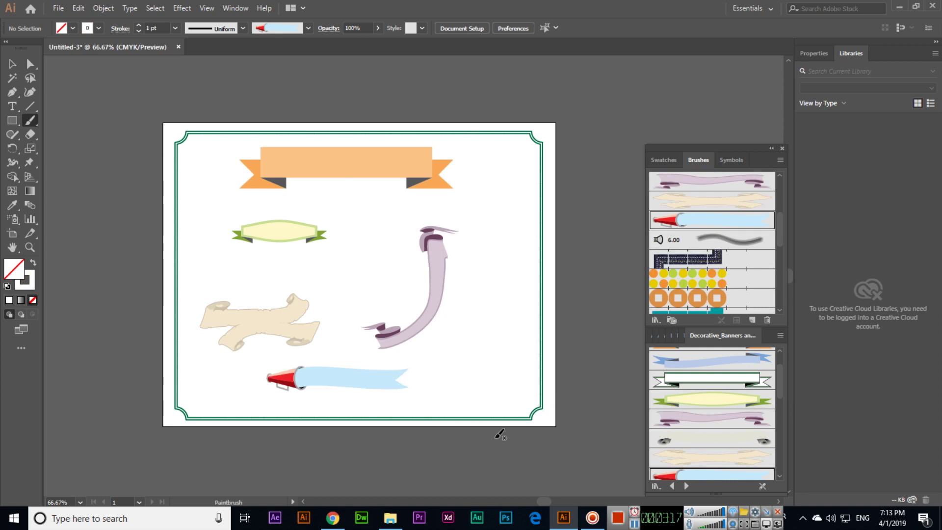
scroll(500, 434, down, 1)
scroll(717, 441, down, 5)
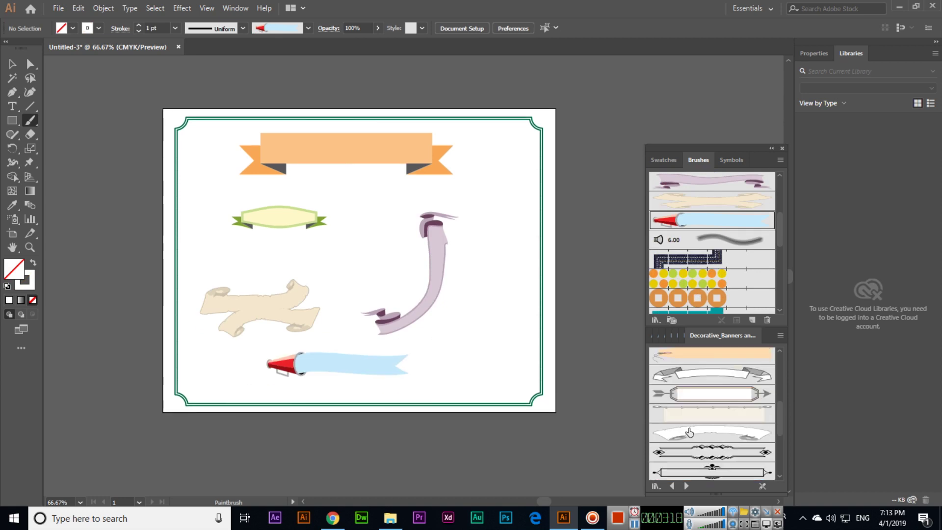
Open the Grunge brushes library from Open Brush Library > Vector Packs.
click(779, 161)
mouse_move(851, 368)
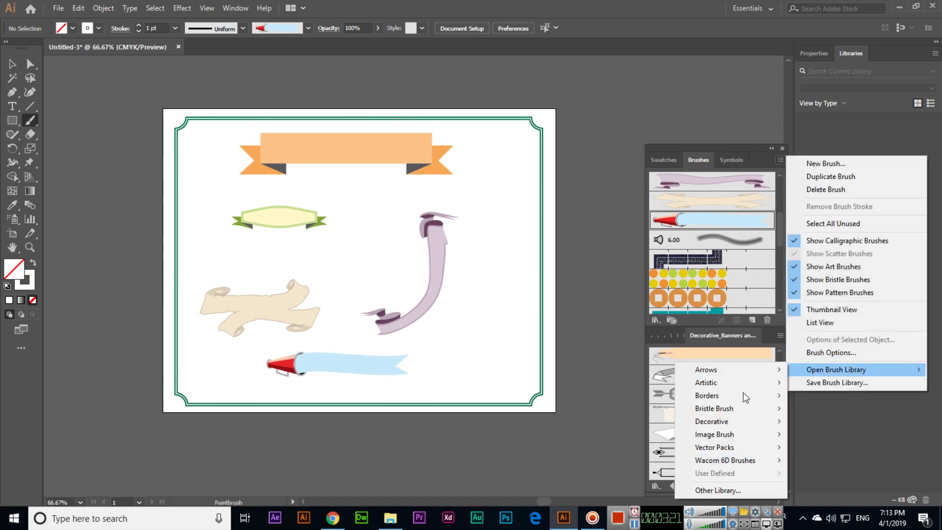
mouse_move(749, 448)
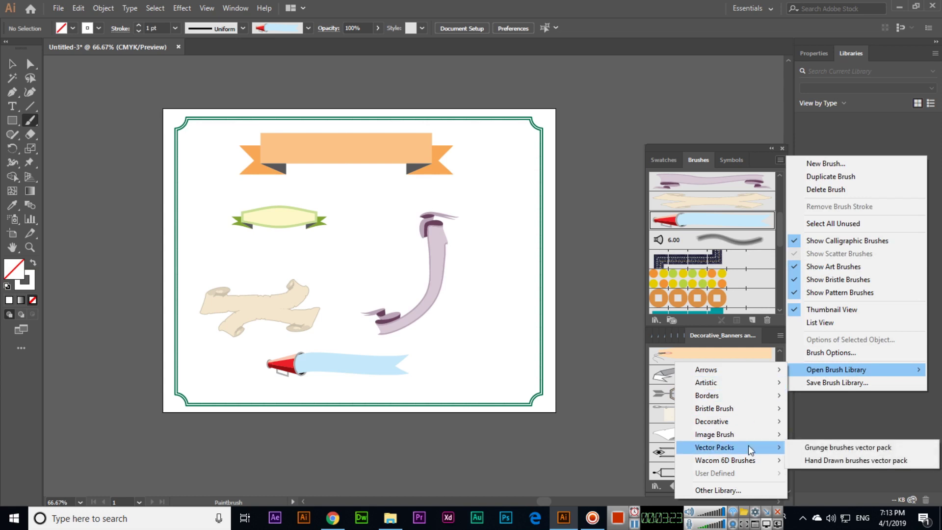
click(807, 447)
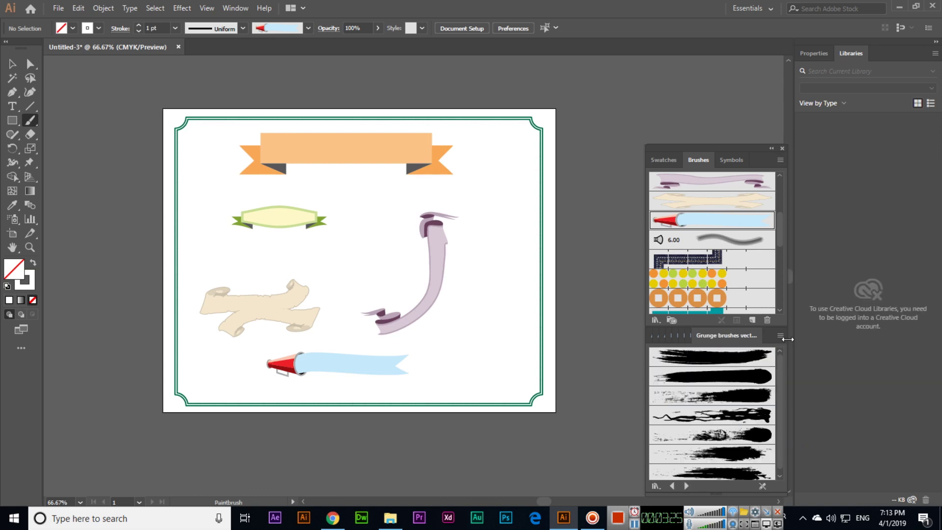
Open the Image Brush Library from Open Brush Library > Image Brush, then reselect the Paintbrush tool.
click(780, 161)
mouse_move(815, 373)
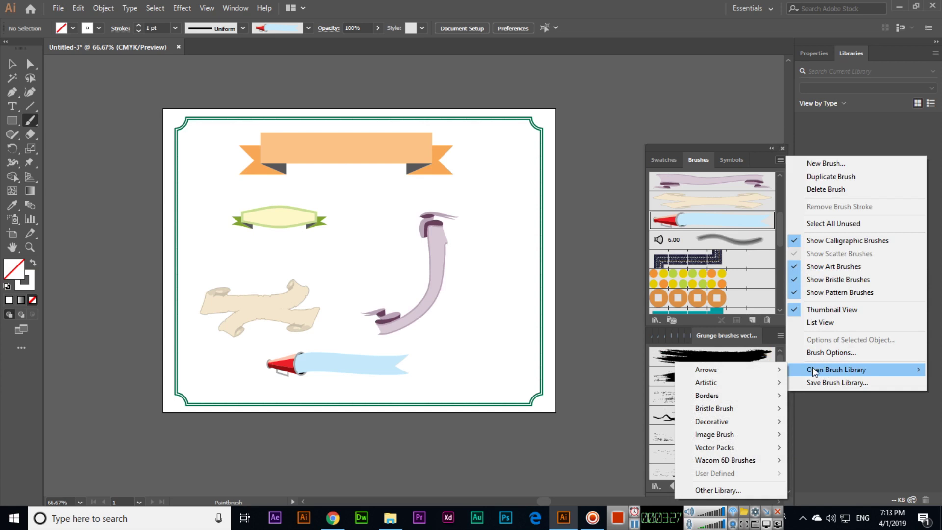
mouse_move(753, 460)
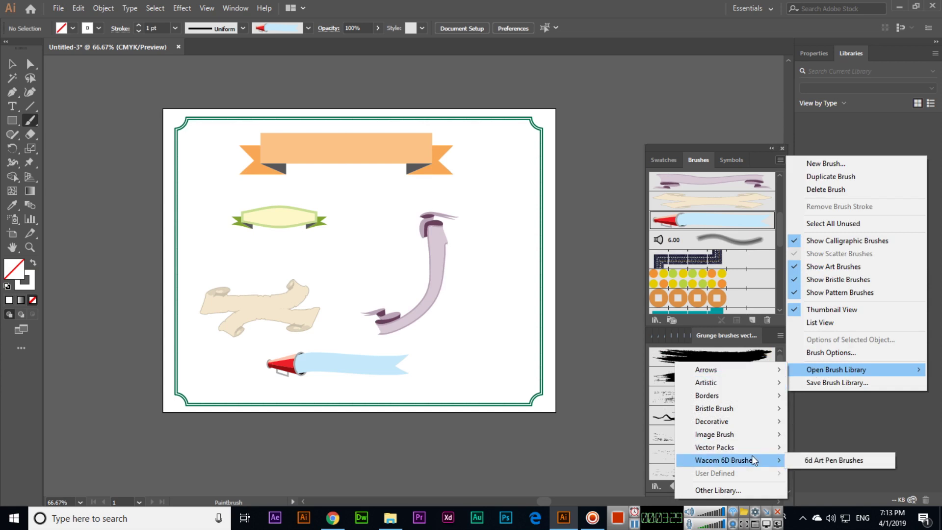
mouse_move(751, 435)
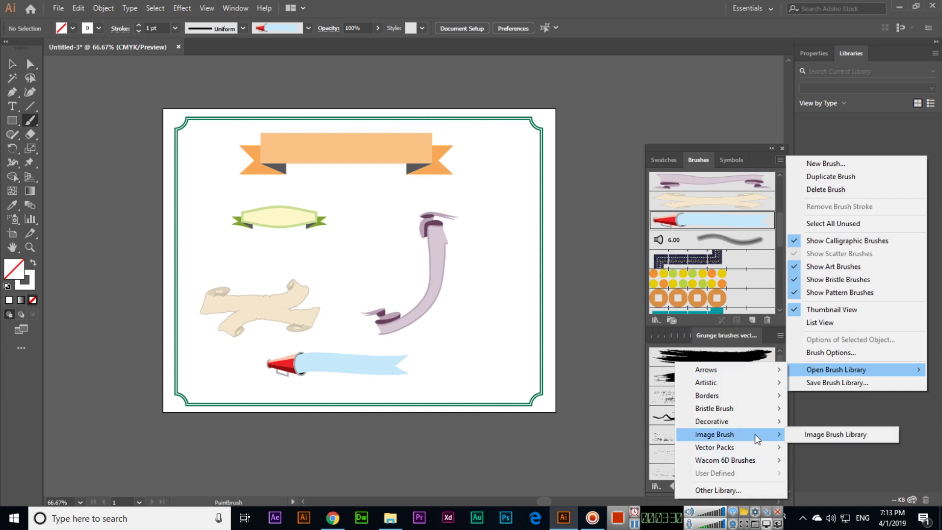
click(809, 435)
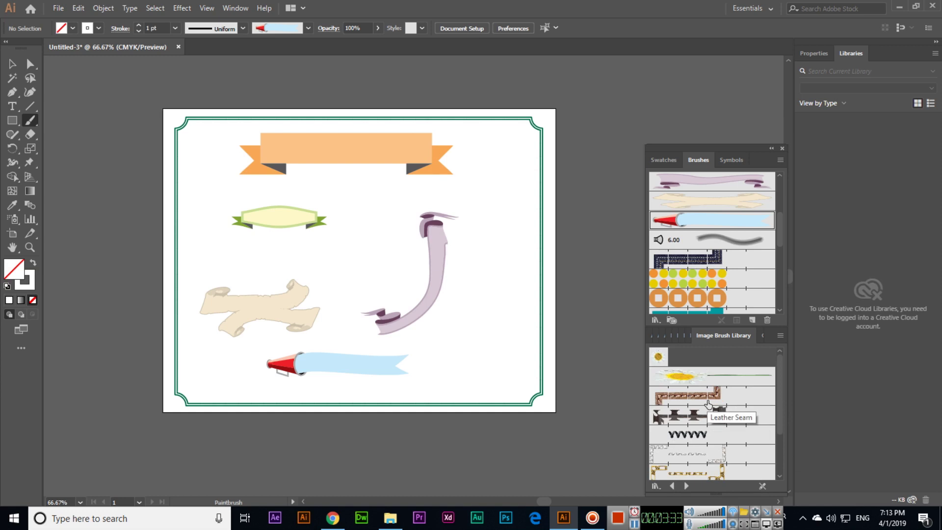
scroll(708, 405, down, 3)
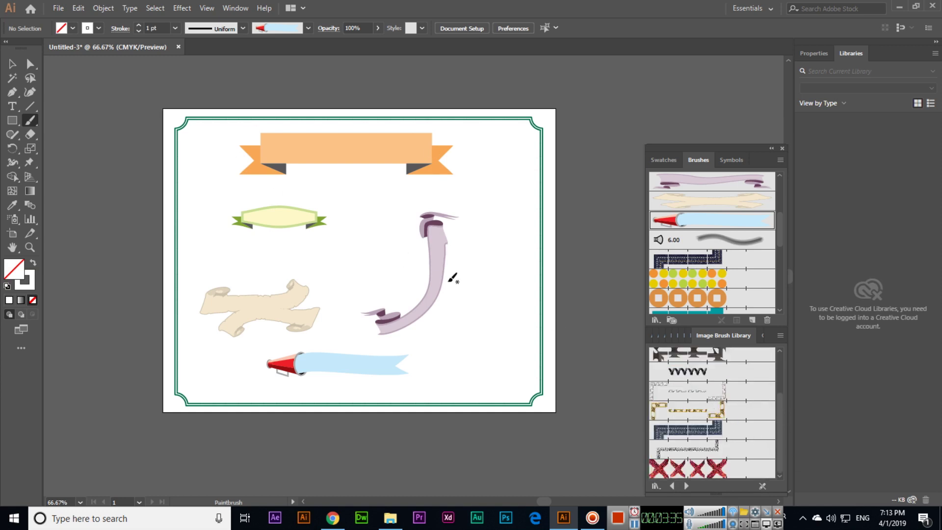
click(12, 64)
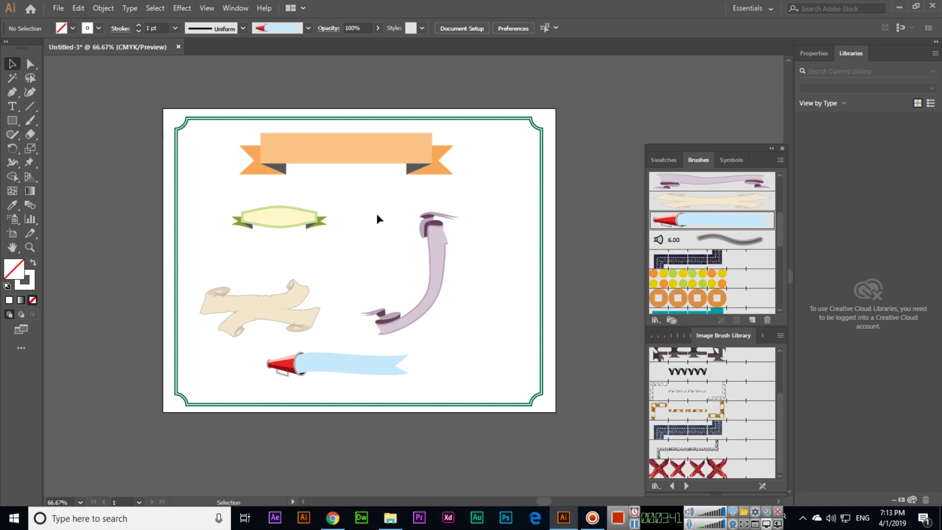
drag(30, 121, 71, 121)
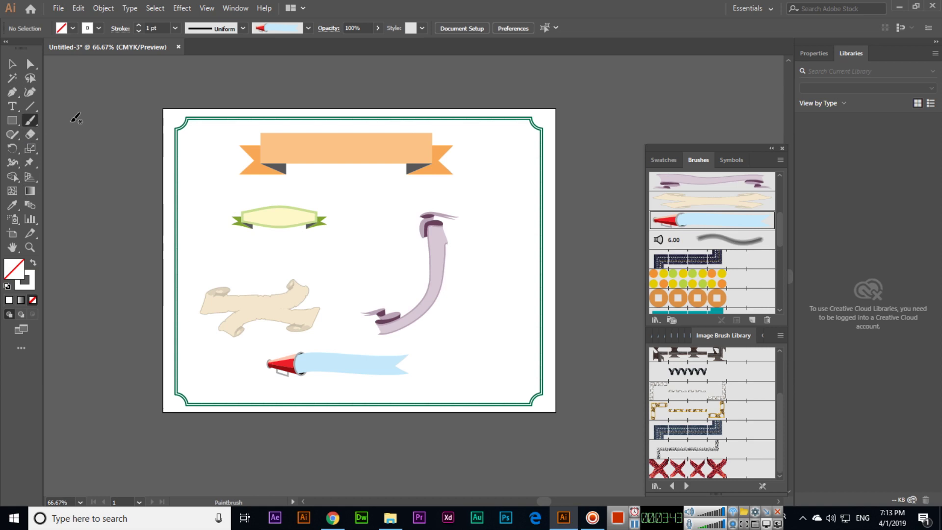